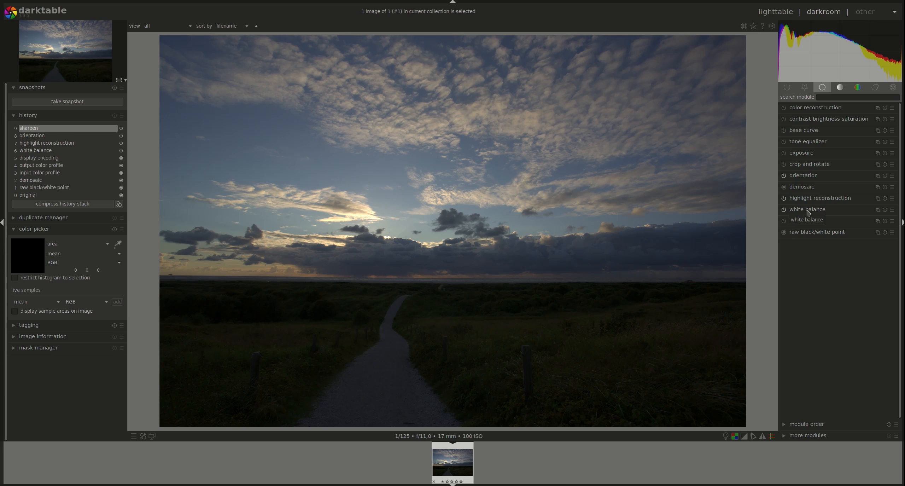
Set the demosaicing method to AMaZE (slow)
left_click(802, 187)
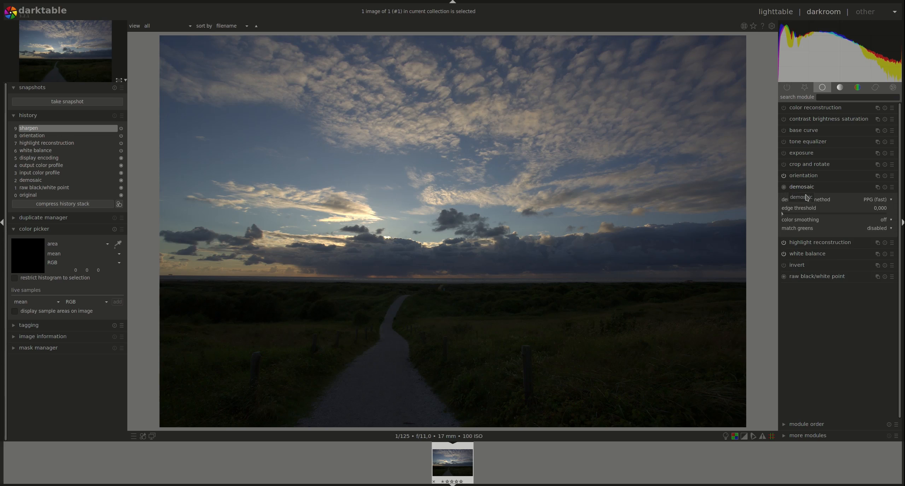
left_click(886, 202)
left_click(870, 208)
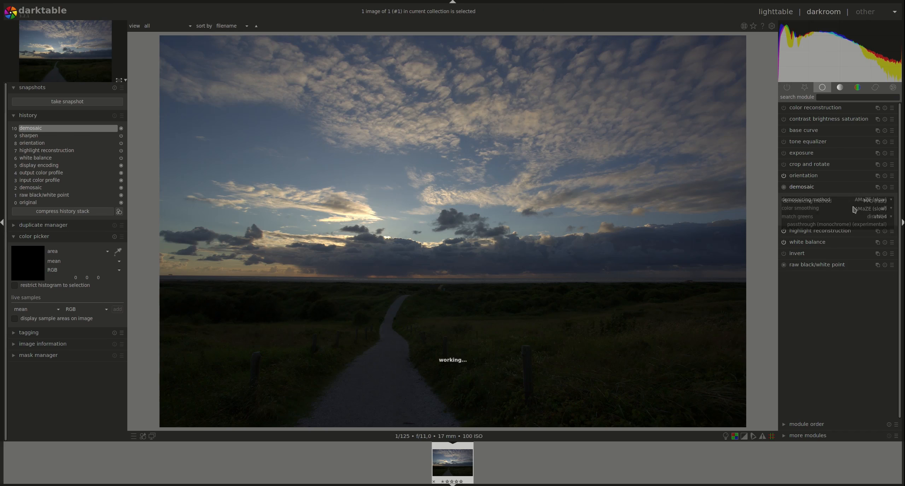
left_click(801, 189)
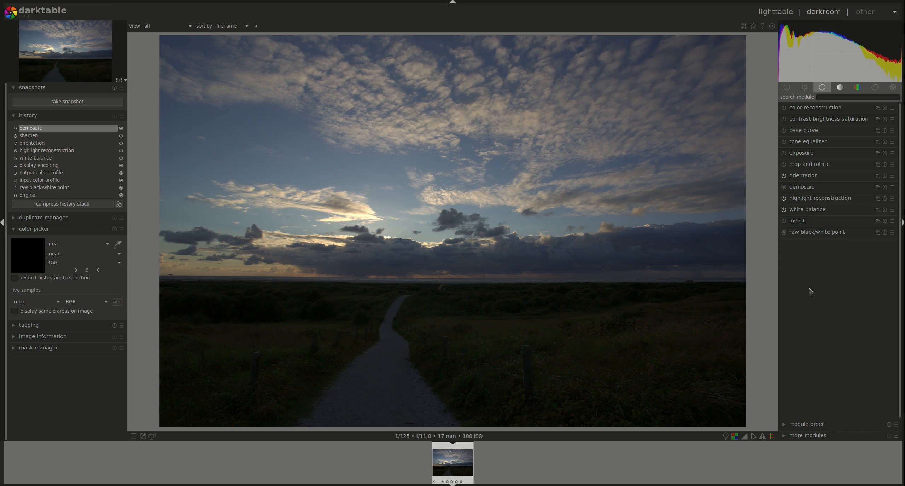
Straighten the photo along the horizon to an angle of about -0.27° and crop mainly the upper and left edges
left_click(813, 165)
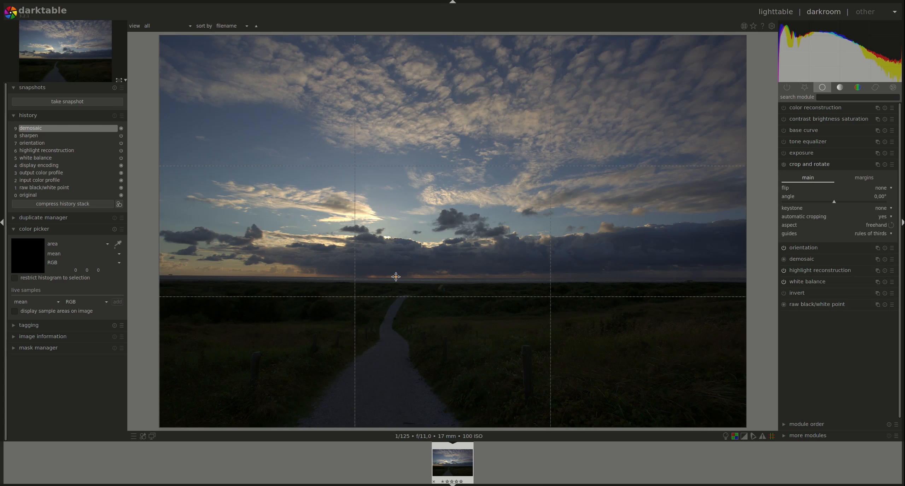
left_click_drag(392, 277, 529, 277)
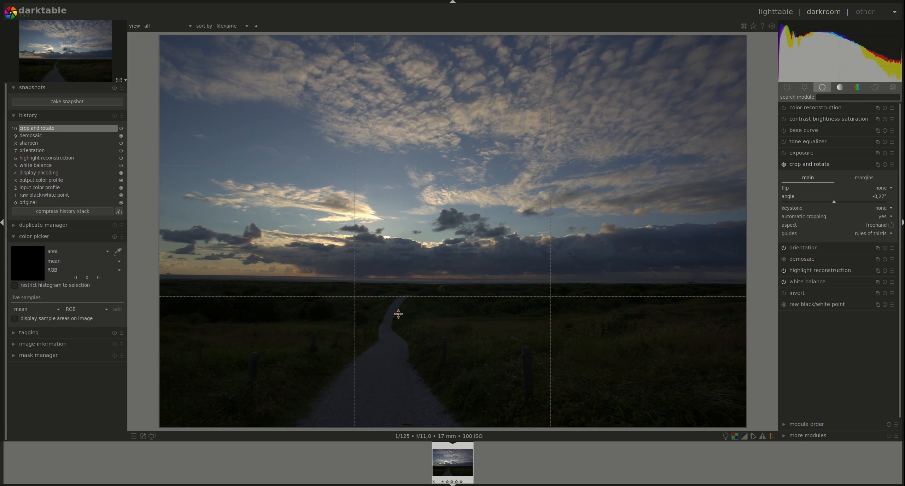
left_click_drag(168, 40, 224, 86)
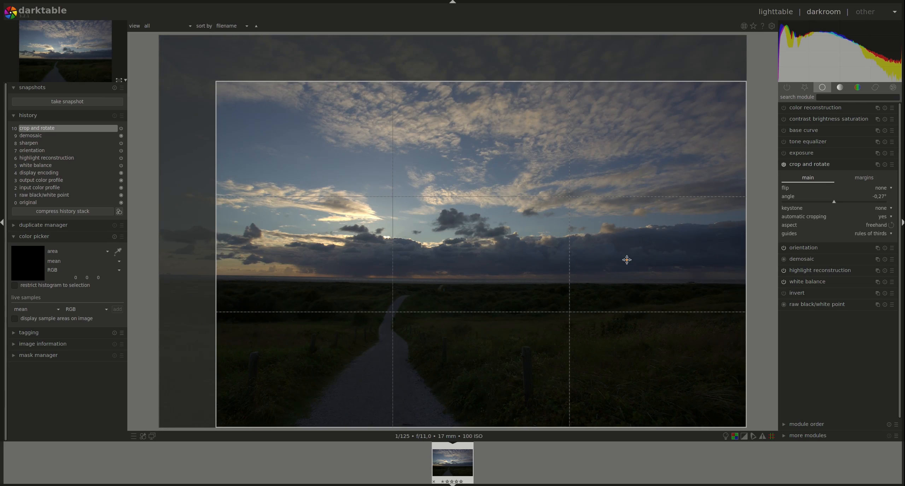
left_click_drag(630, 261, 626, 262)
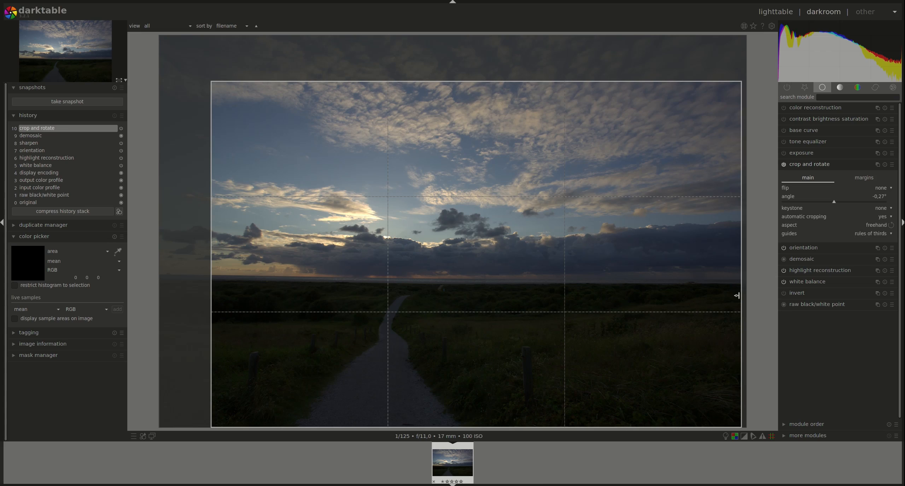
left_click(810, 165)
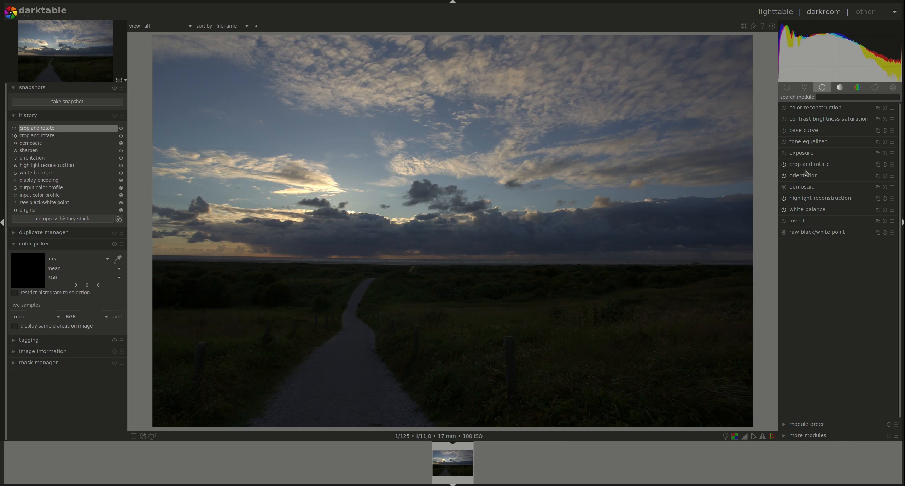
Lower the photo's exposure to about -0.48 EV
left_click(806, 155)
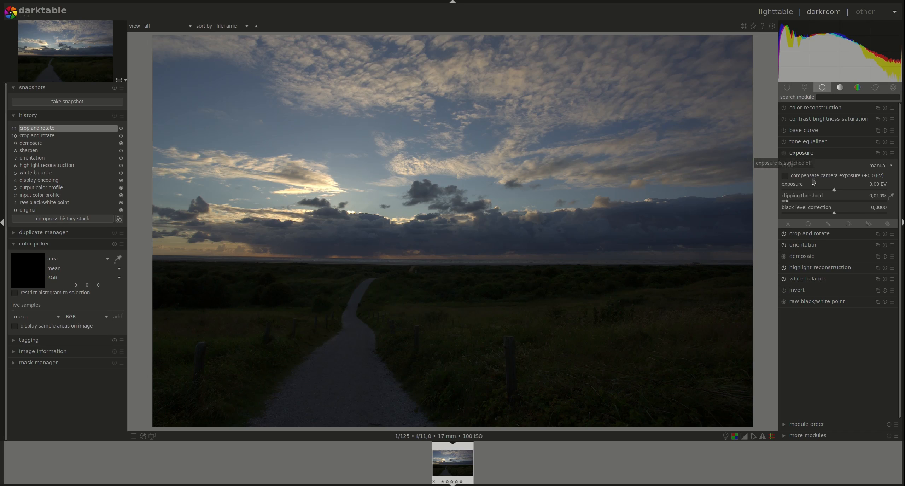
left_click(833, 190)
left_click_drag(833, 191, 826, 190)
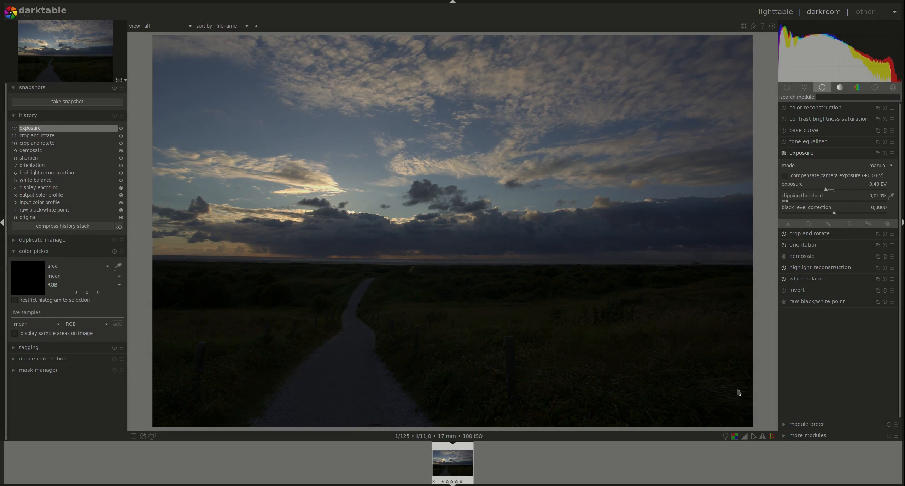
Turn on the over/underexposure indicator and set the exposure module's black level correction to about -0.0016
left_click(744, 436)
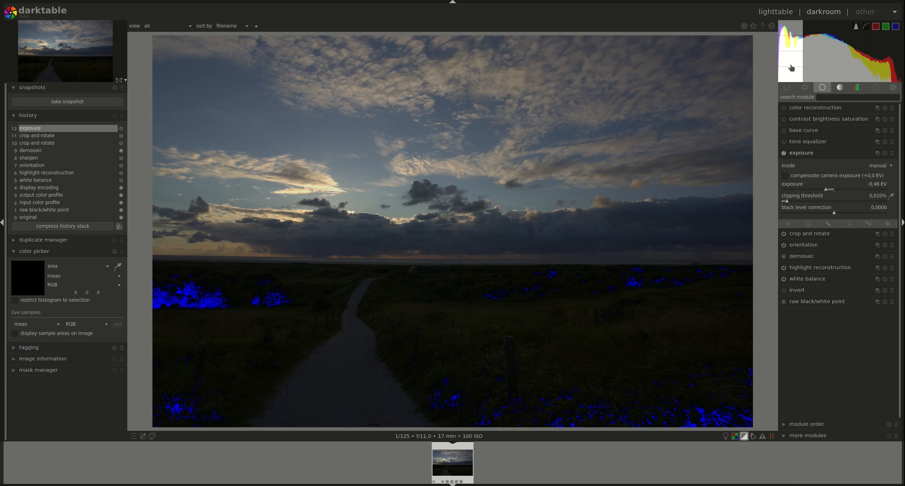
left_click(834, 214)
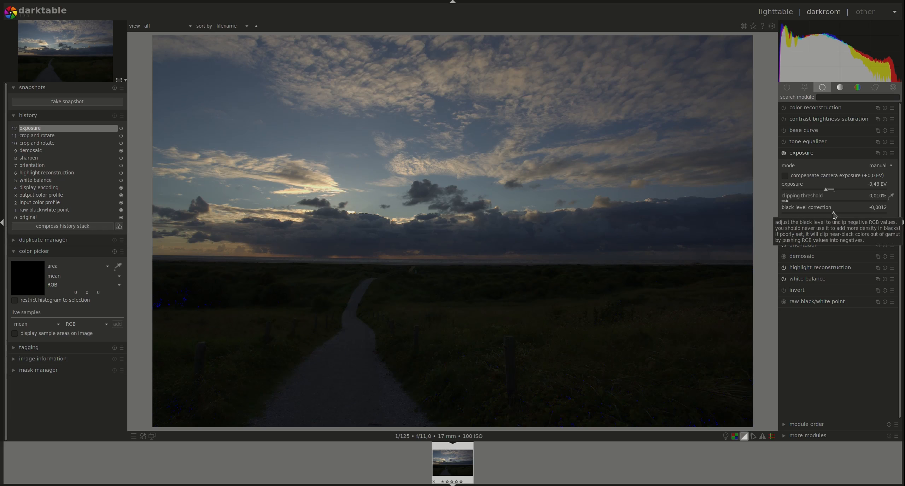
left_click(832, 213)
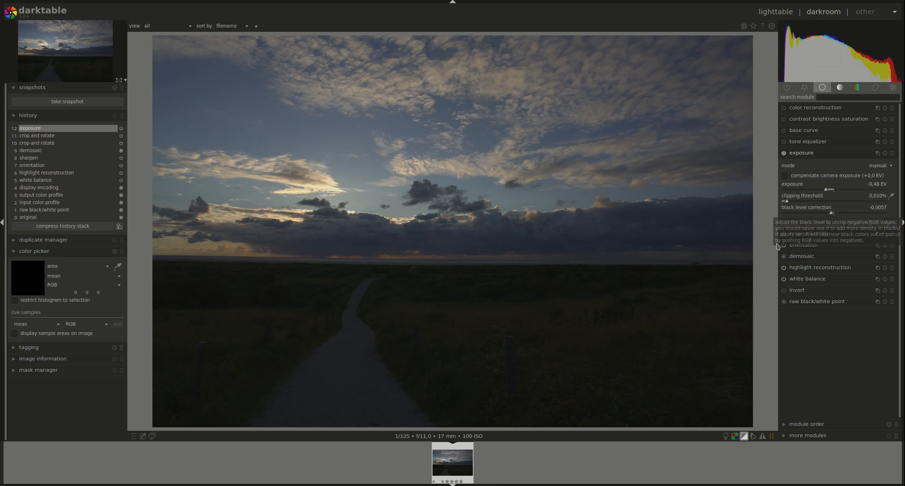
mouse_move(789, 73)
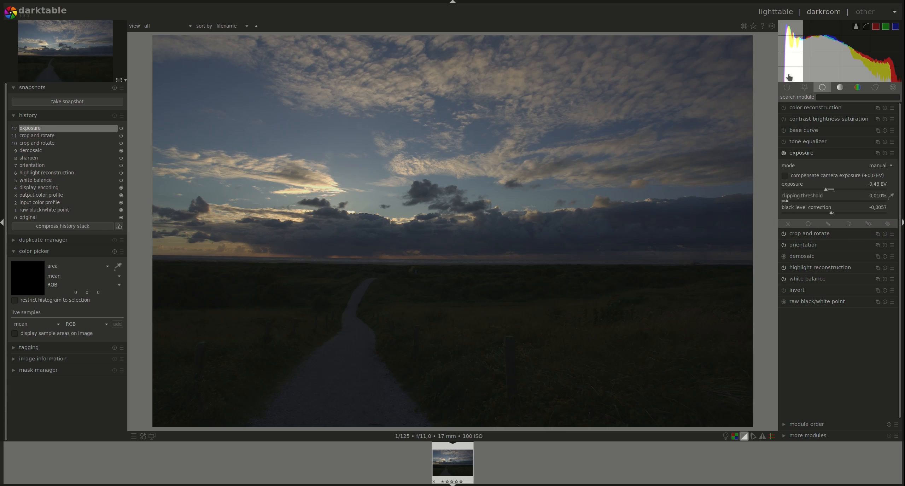
scroll(789, 73, "down", 6)
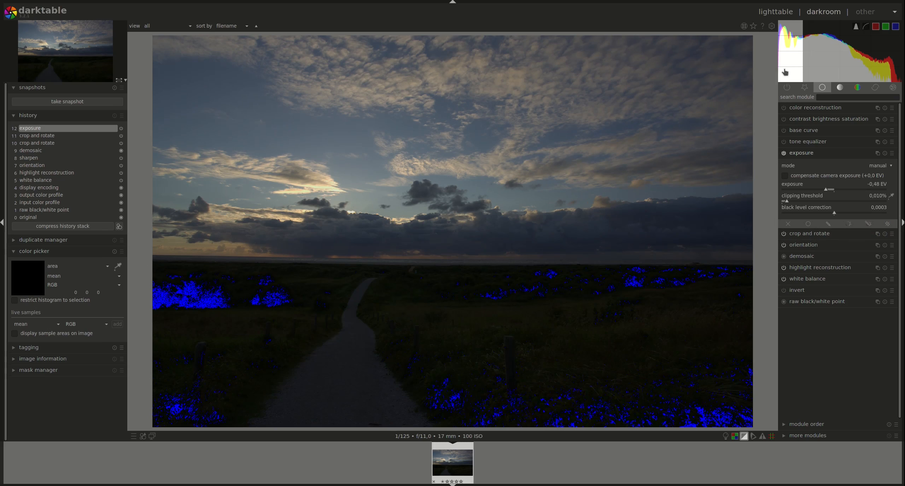
scroll(784, 72, "up", 2)
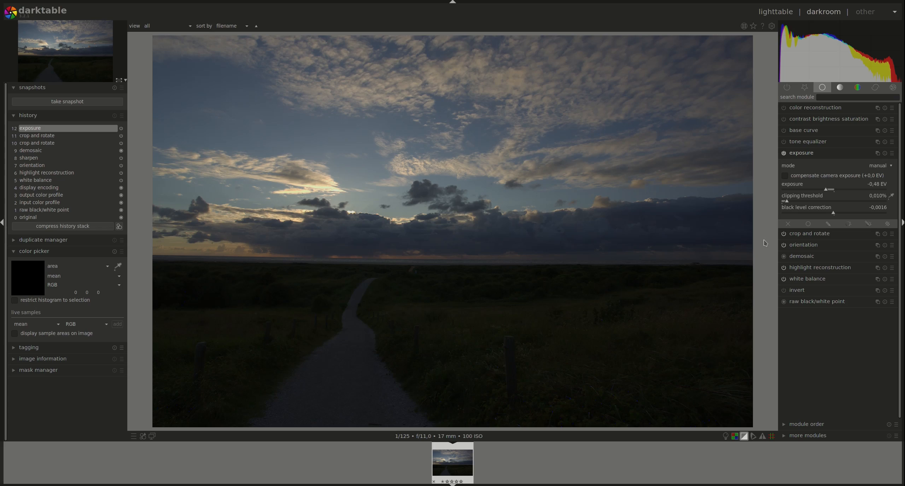
Try the tone equalizer's "relight : fill-in" preset on the photo and reset the module
left_click(801, 142)
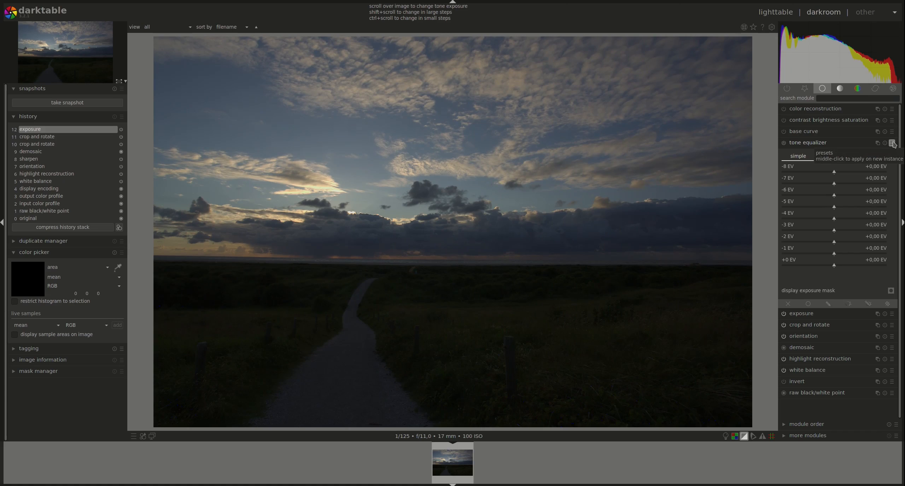
left_click(892, 142)
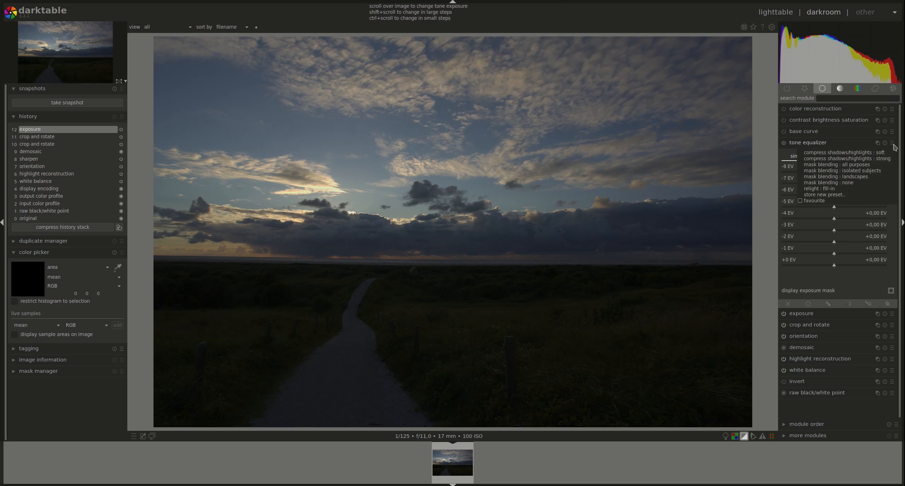
left_click(827, 188)
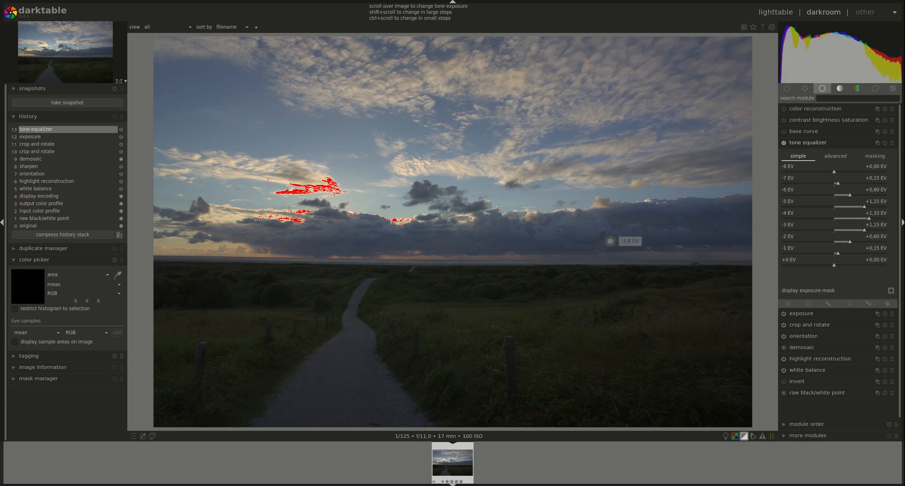
left_click(885, 143)
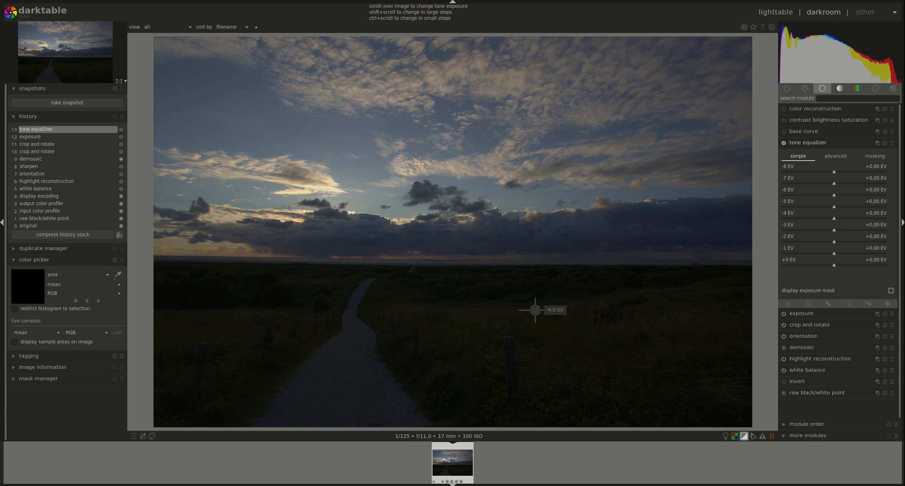
Brighten the dark foreground tones interactively on the image with the tone equalizer, raising the -5 EV band to +2.00 EV
scroll(533, 311, "up", 2)
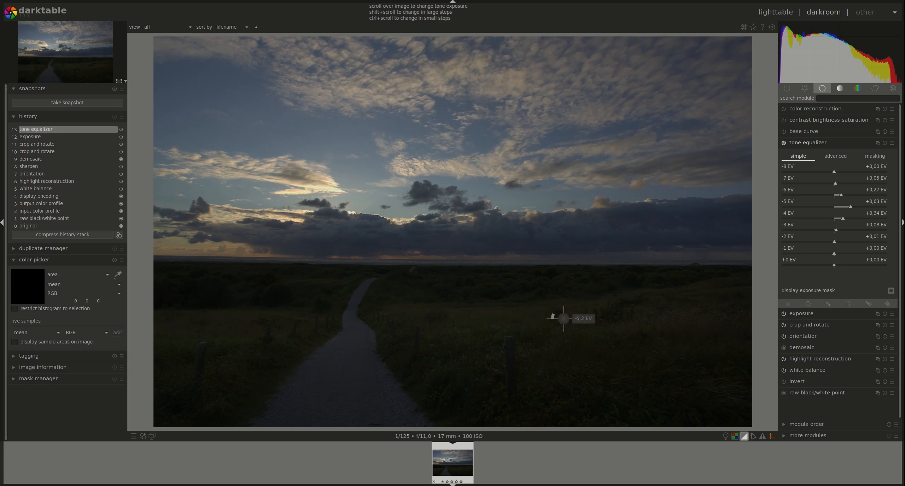
scroll(453, 304, "up", 1)
scroll(423, 301, "up", 1)
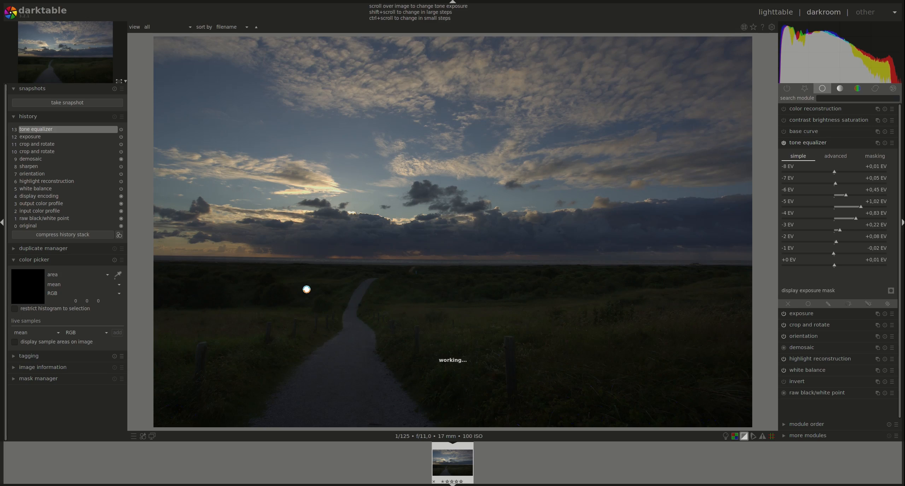
scroll(223, 310, "up", 1)
scroll(194, 327, "up", 1)
scroll(194, 328, "up", 1)
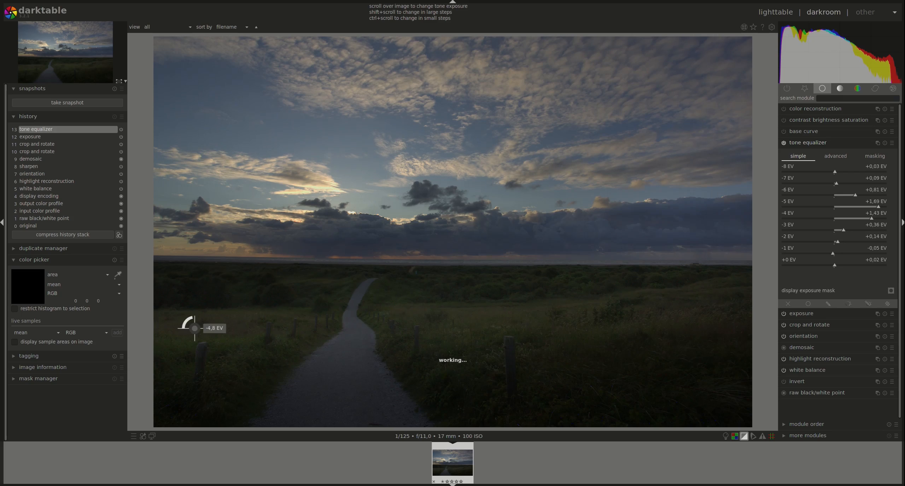
scroll(681, 310, "up", 2)
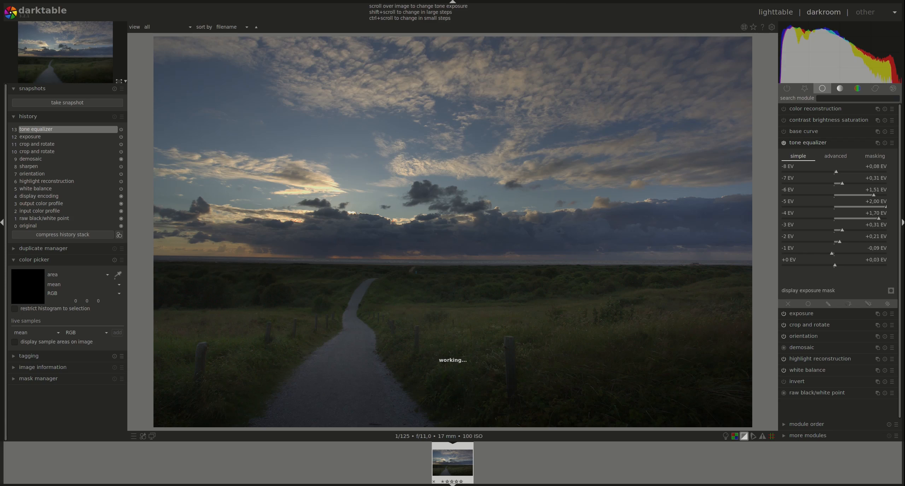
scroll(619, 361, "up", 2)
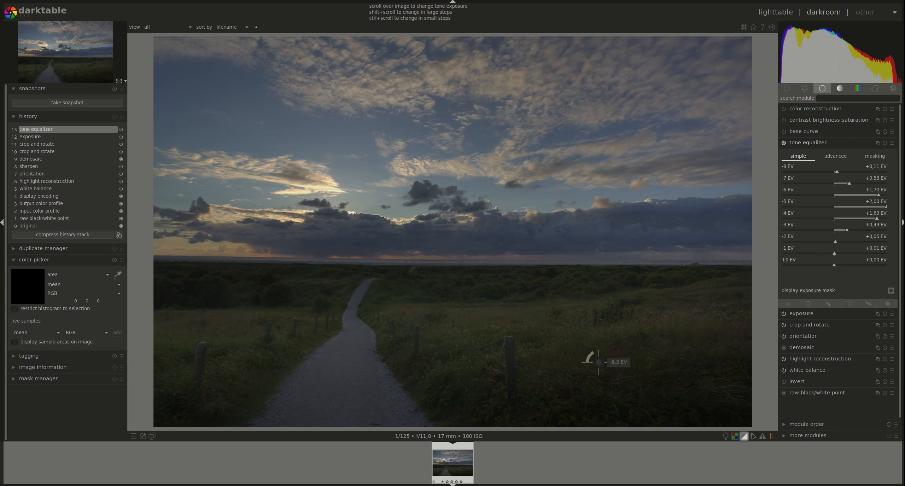
scroll(180, 287, "up", 1)
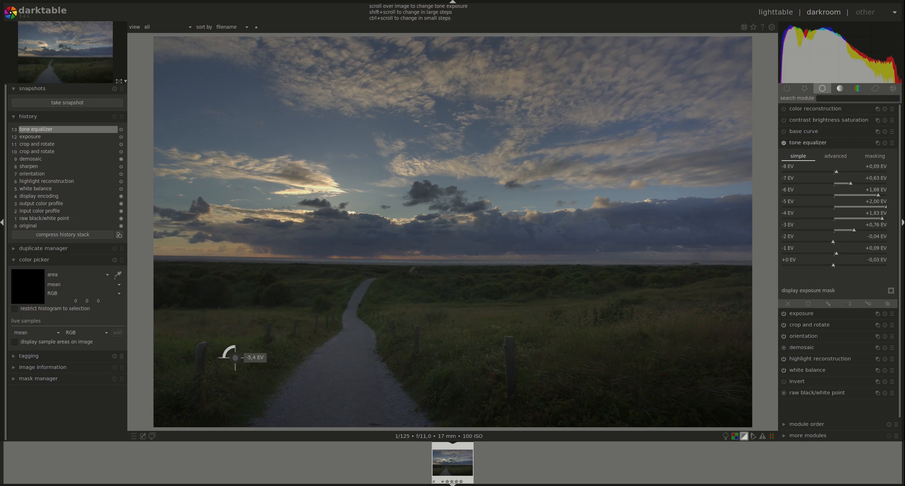
Fine-tune tones on the image, lowering the -2 EV band to -0.55 EV and setting the -5 EV band to +1.76 EV
scroll(596, 325, "down", 2)
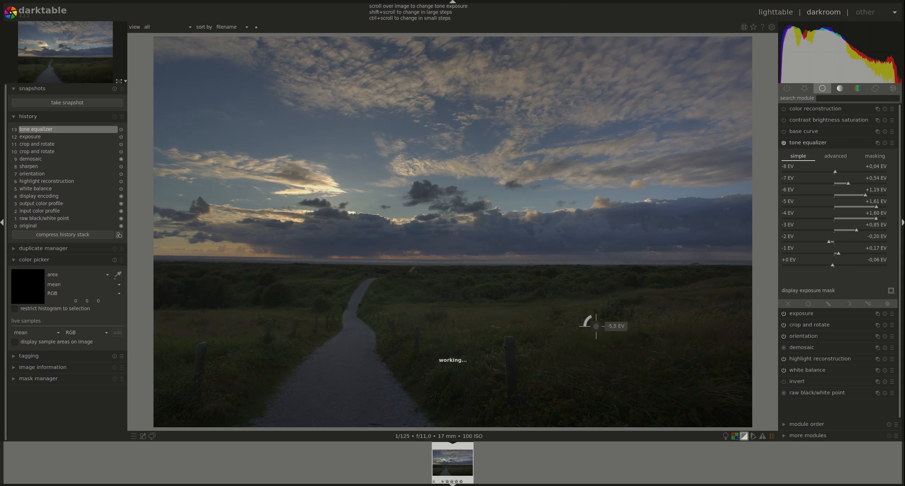
scroll(227, 247, "down", 2)
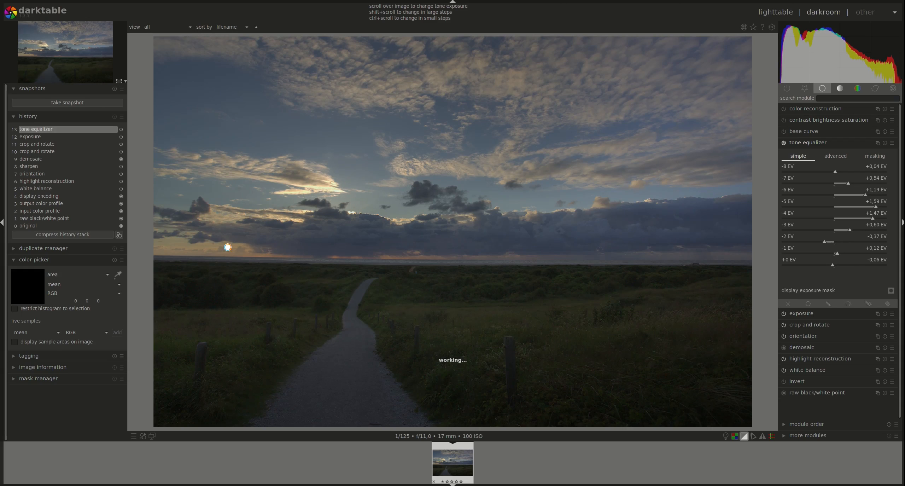
scroll(228, 247, "down", 2)
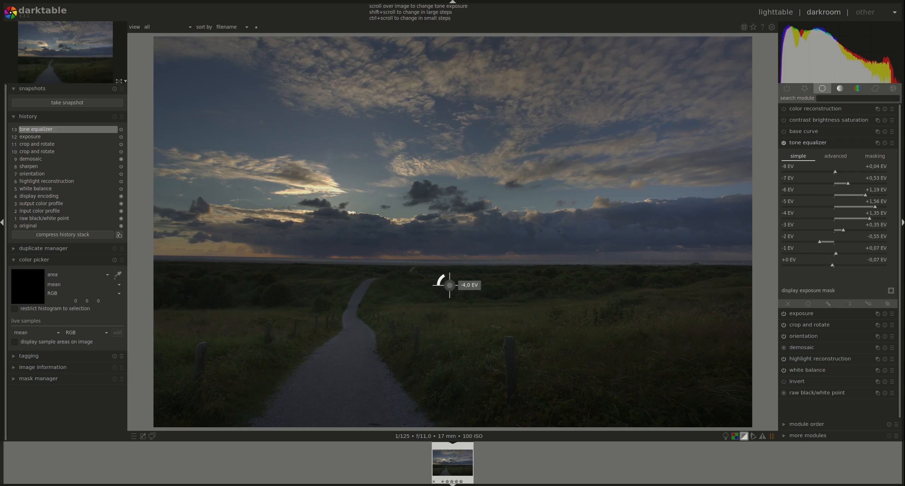
scroll(528, 283, "up", 2)
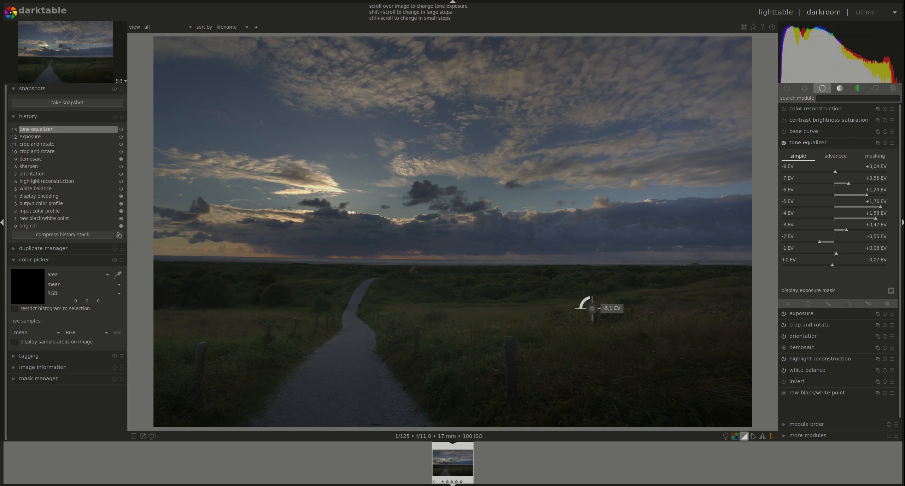
Compare the photo with and without the tone equalizer using the edit history, and reset the module
left_click(43, 138)
left_click(47, 129)
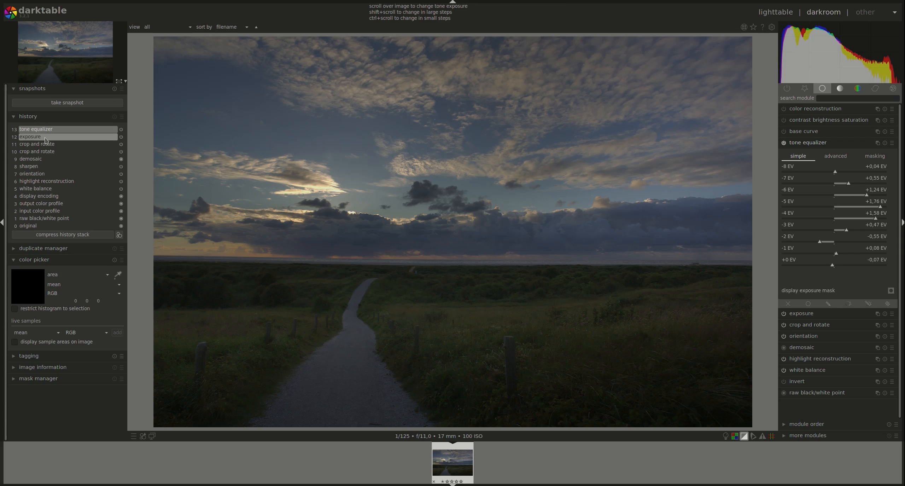
left_click(45, 138)
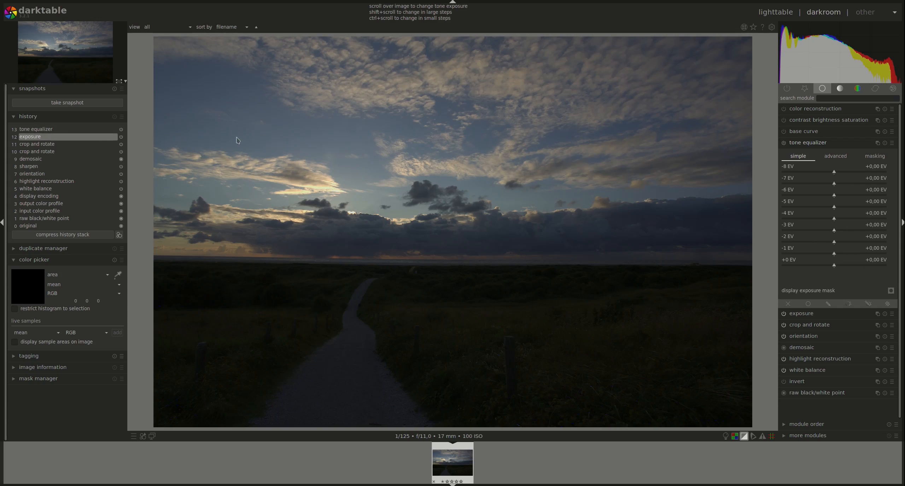
left_click(885, 143)
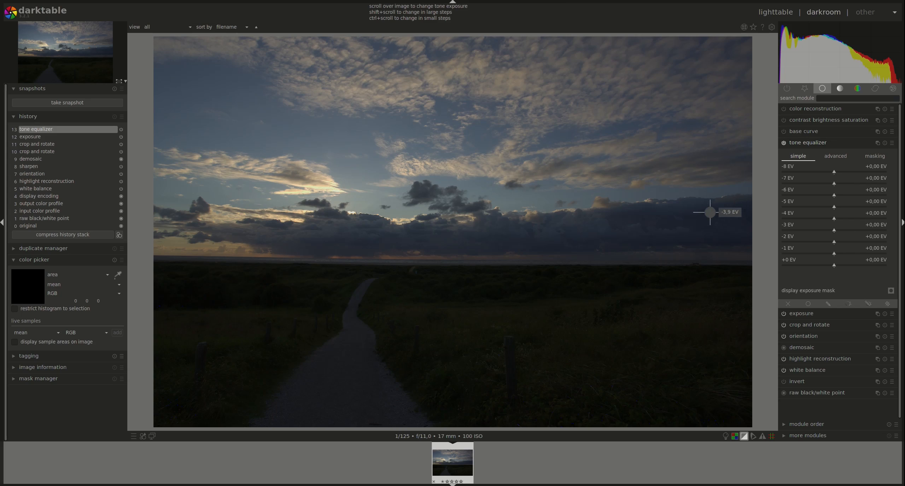
Examine the tone equalizer's histogram on the advanced curve and its masking settings
left_click(844, 158)
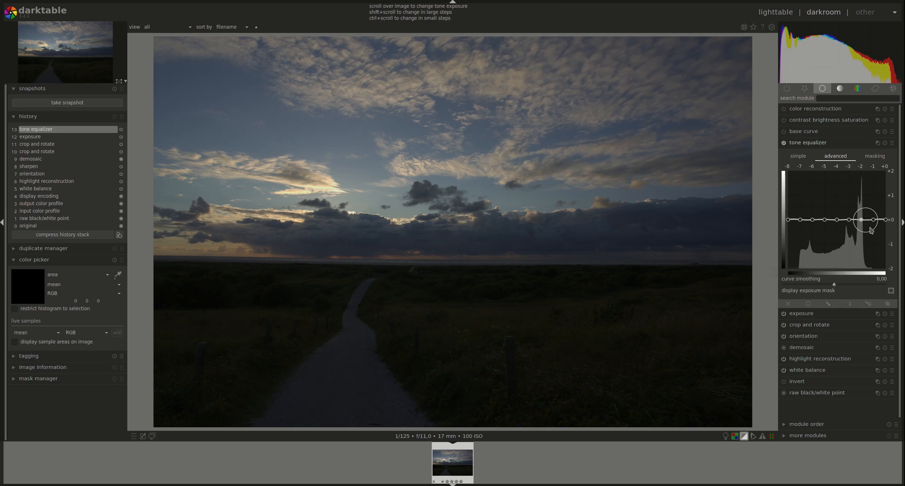
left_click(875, 156)
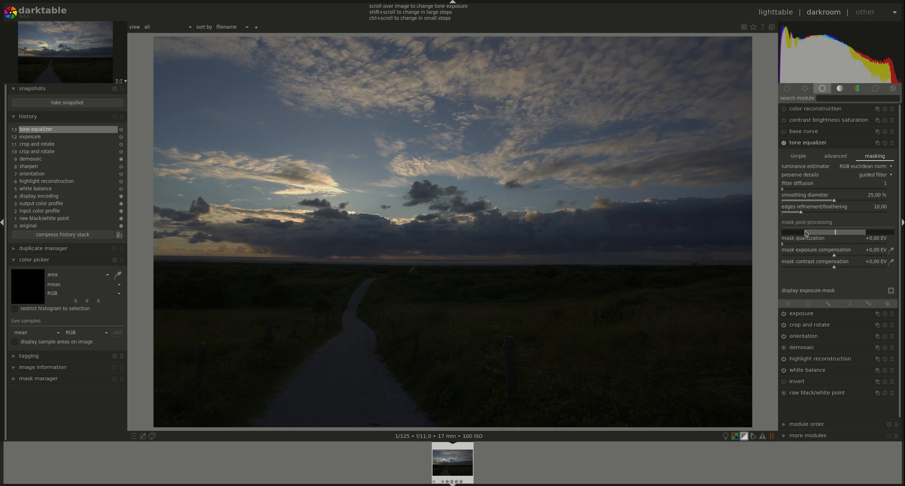
left_click(840, 158)
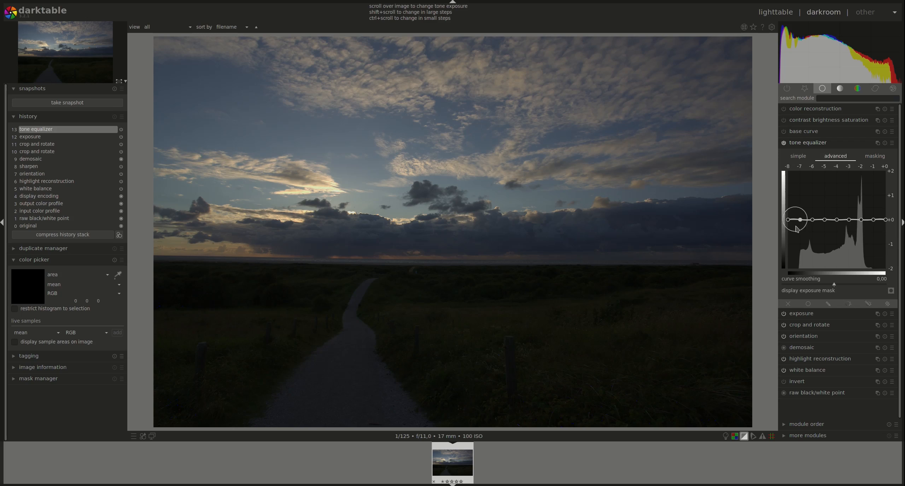
left_click(875, 154)
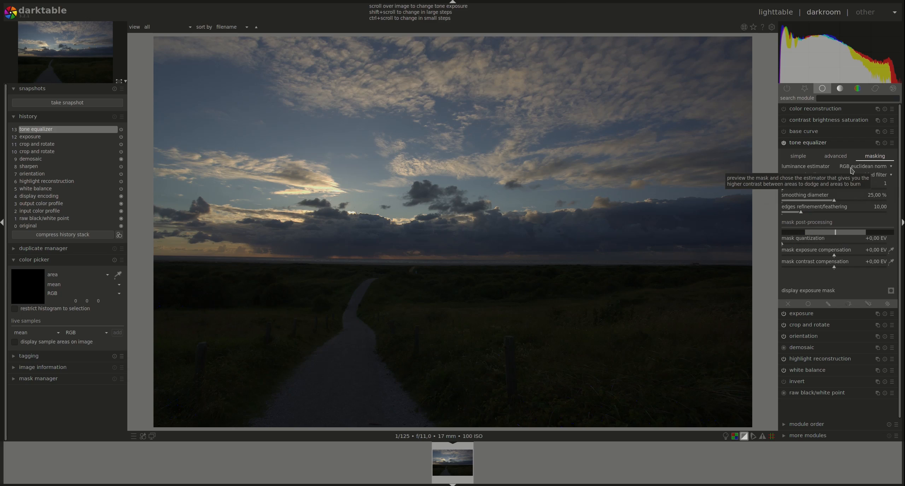
Set the tone equalizer's luminance estimator to RGB average and display the exposure mask
left_click(887, 169)
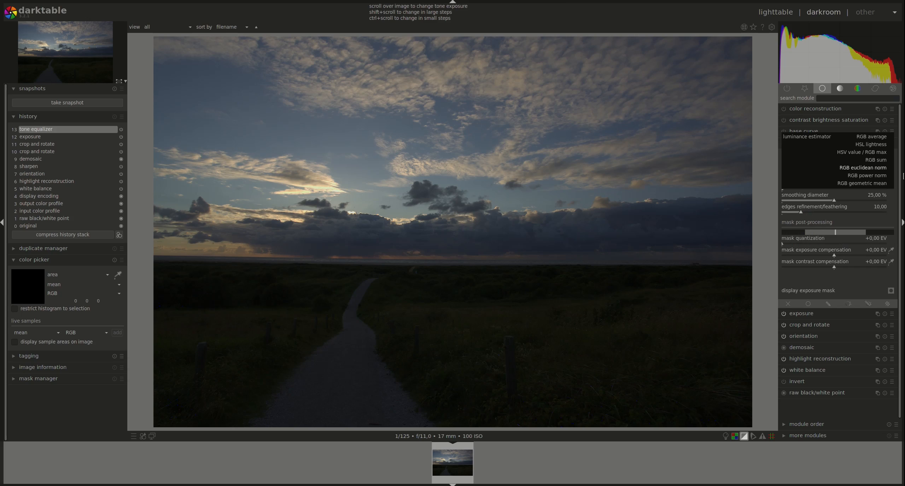
left_click(866, 137)
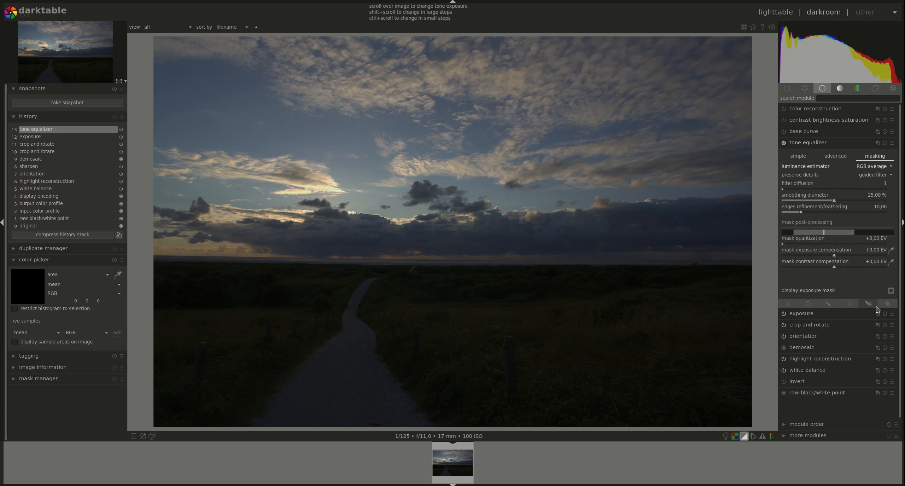
left_click(891, 293)
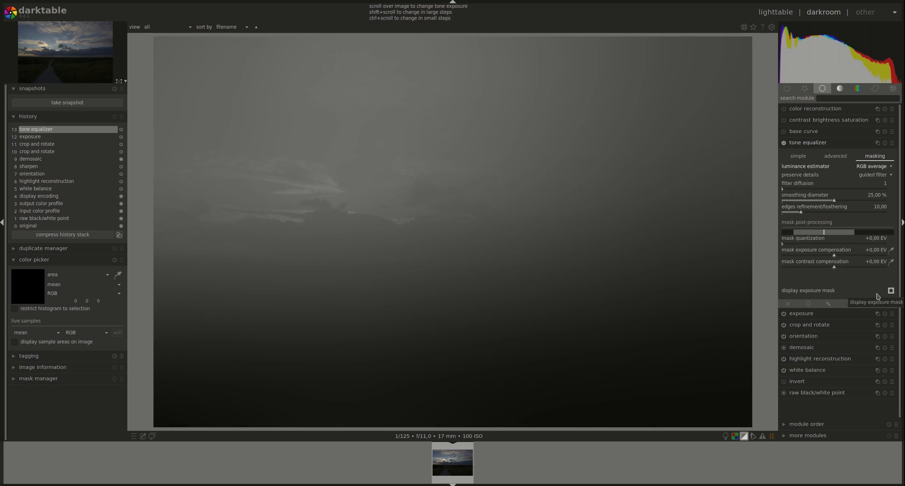
Compare the exposure mask under the other luminance estimators, from HSL lightness through HSV value, RGB sum and the norms to RGB geometric mean
left_click(880, 169)
left_click(875, 174)
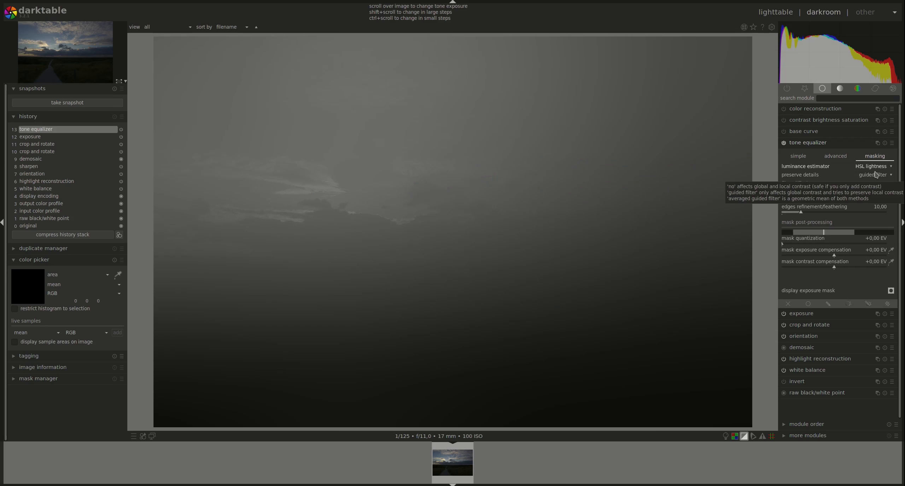
scroll(876, 174, "down", 1)
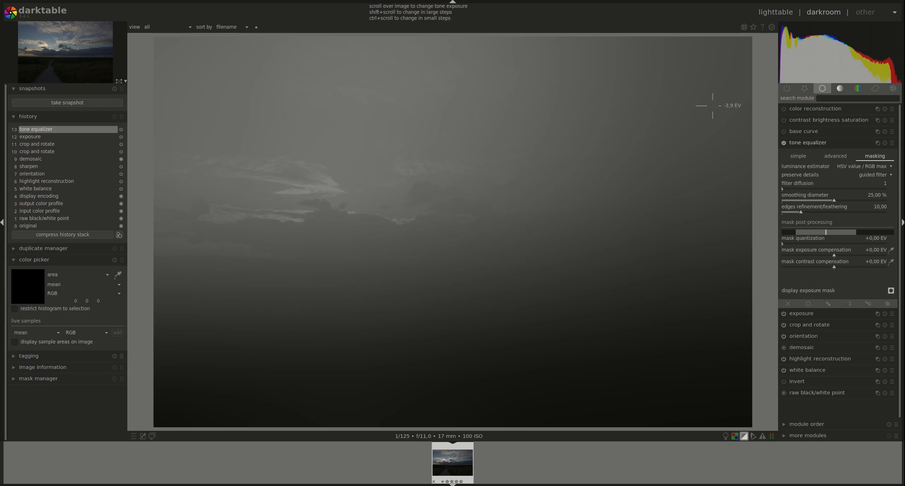
key("Down")
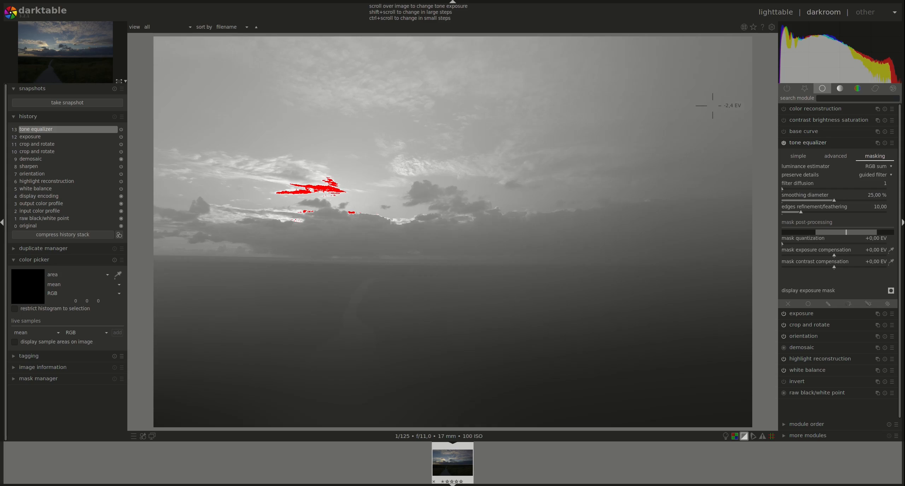
key("Up")
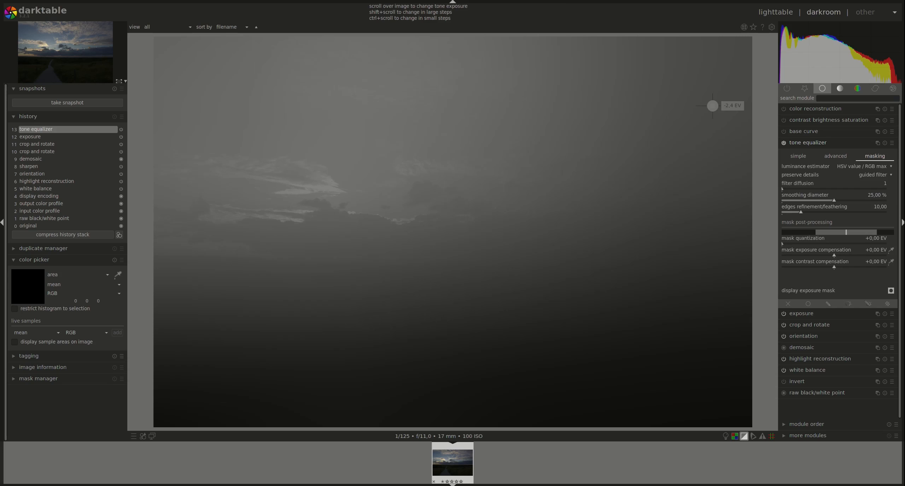
key("Down")
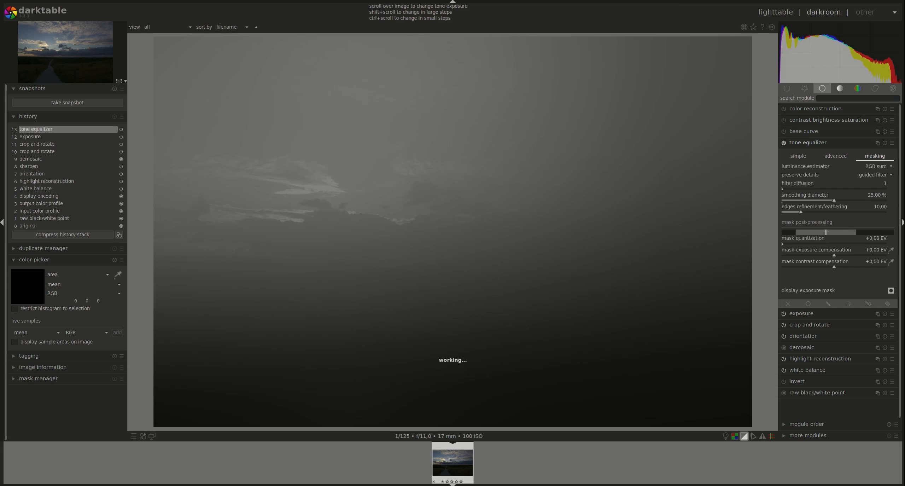
key("Down")
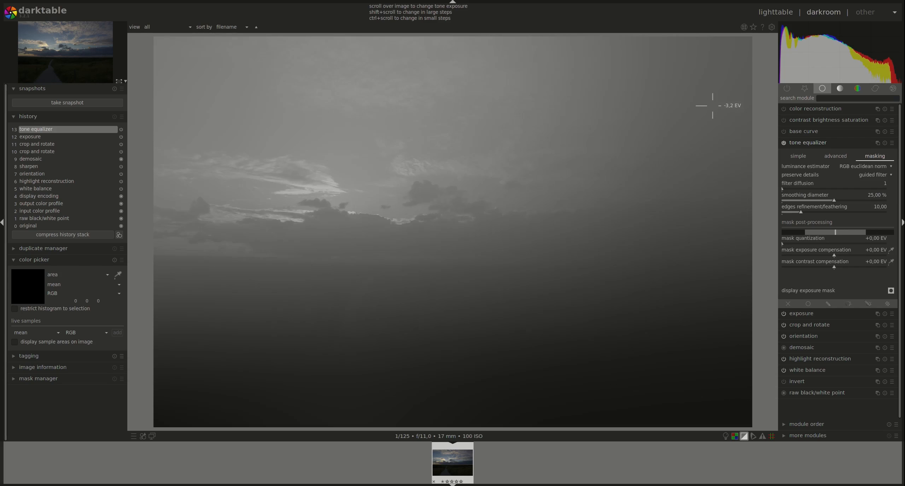
key("Down")
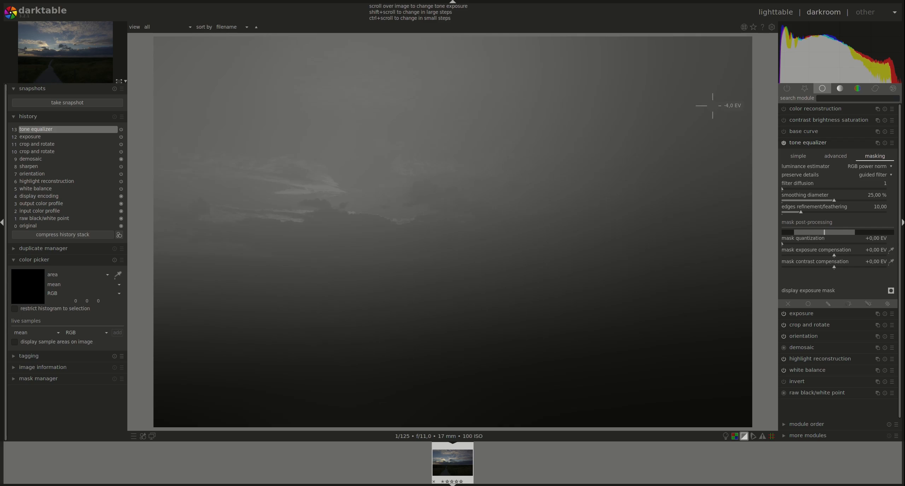
key("Down")
Go back through the luminance estimators to RGB average, comparing the exposure mask for each
key("Up")
key("Up")
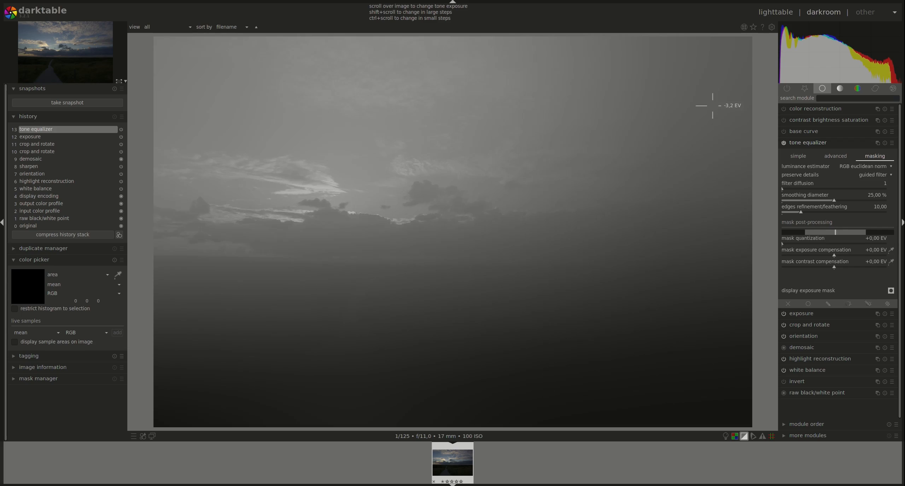
key("Up")
key("Up")
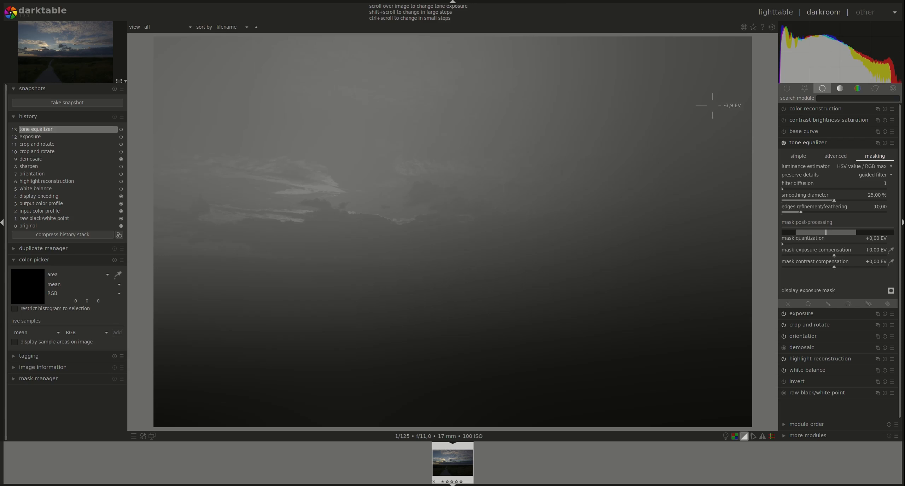
key("Up")
key("Up")
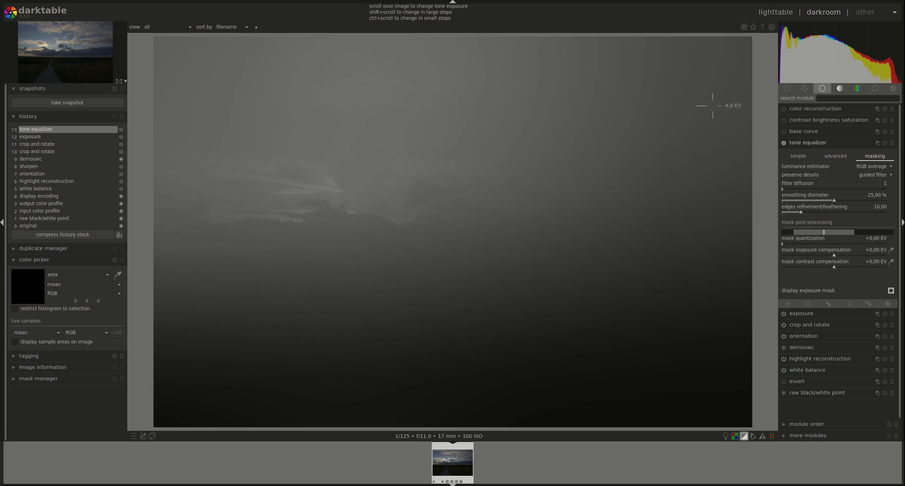
Compare the mask with RGB sum and RGB euclidean norm, and set the luminance estimator to RGB euclidean norm
key("Down")
key("Up")
key("Down")
key("Down")
key("Down")
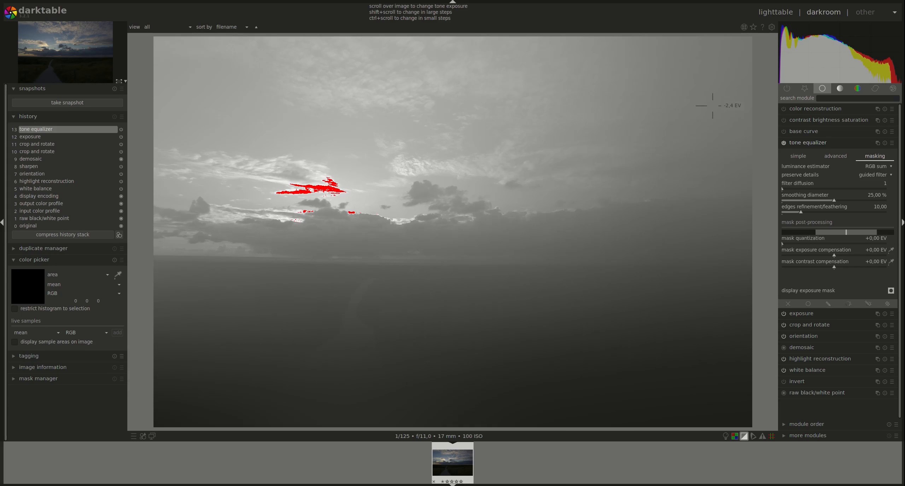
key("Down")
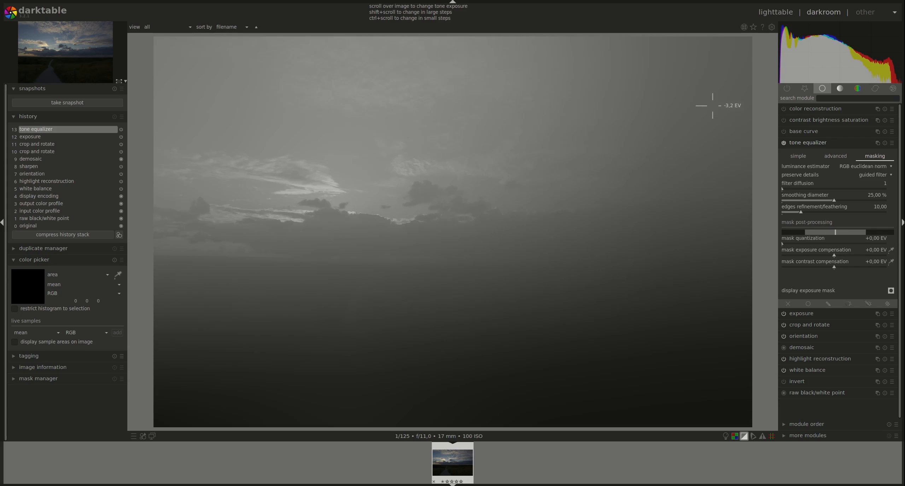
key("Up")
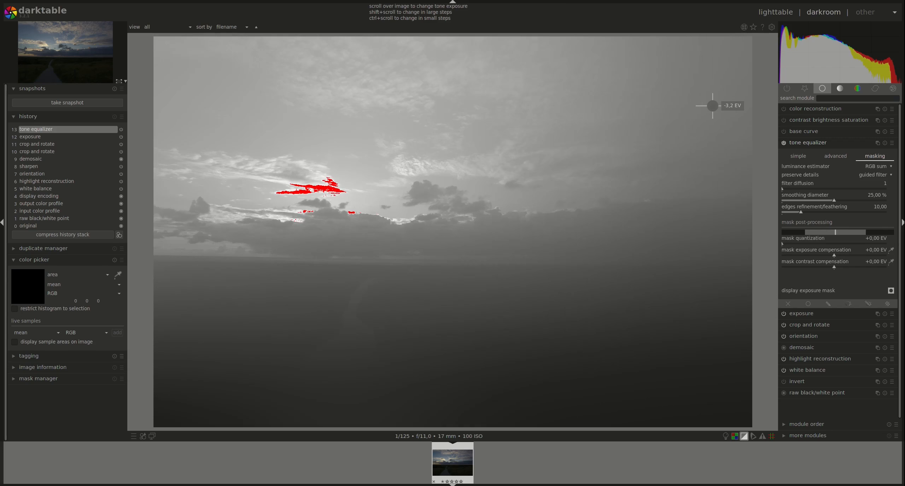
key("Down")
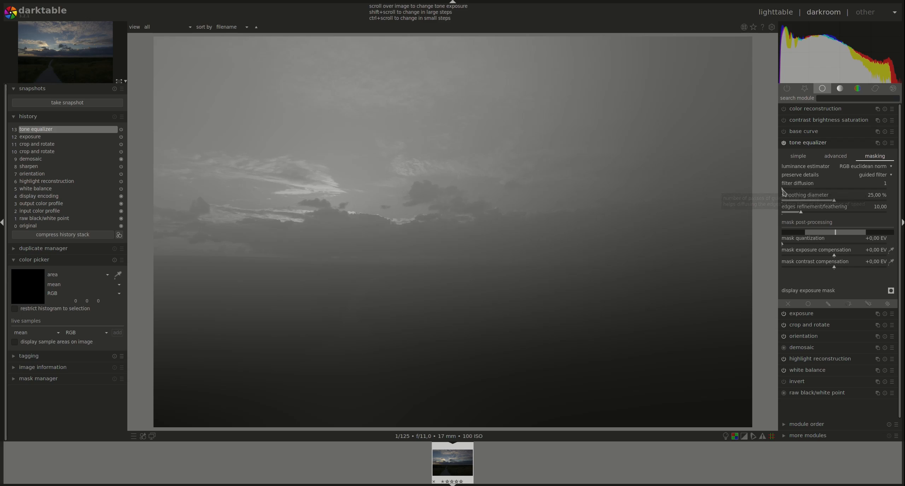
Try filter diffusion values of 2 and 4 on the exposure mask, and set it back to 1
left_click(800, 186)
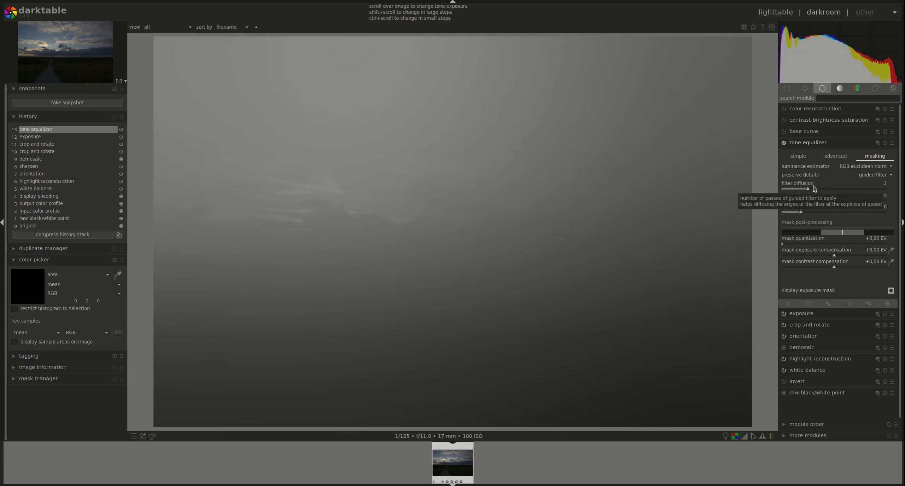
left_click(851, 190)
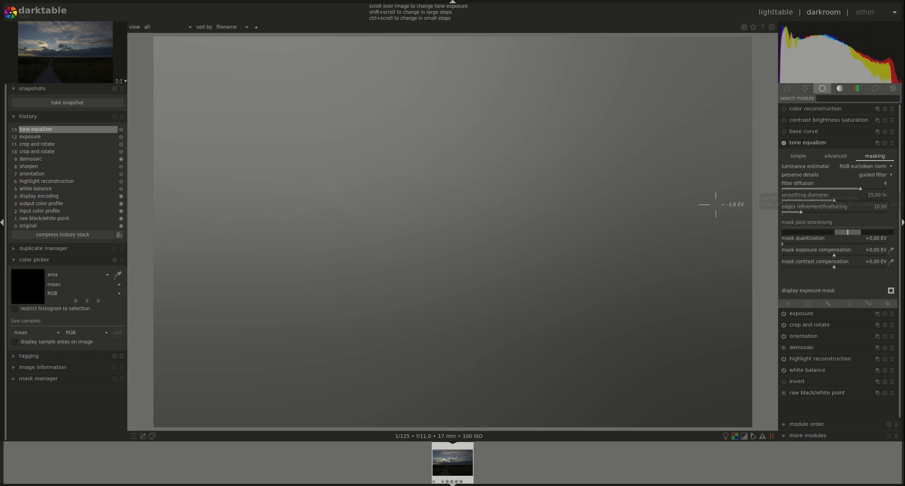
left_click_drag(849, 190, 792, 189)
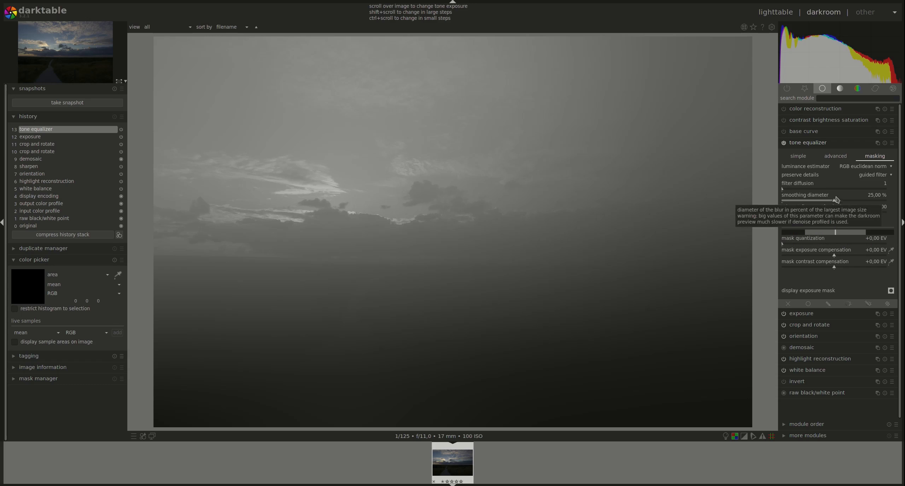
Test smaller and larger smoothing diameters, settling on 31.15 %, and set the mask's edges refinement/feathering to 26.66
left_click_drag(835, 202, 811, 203)
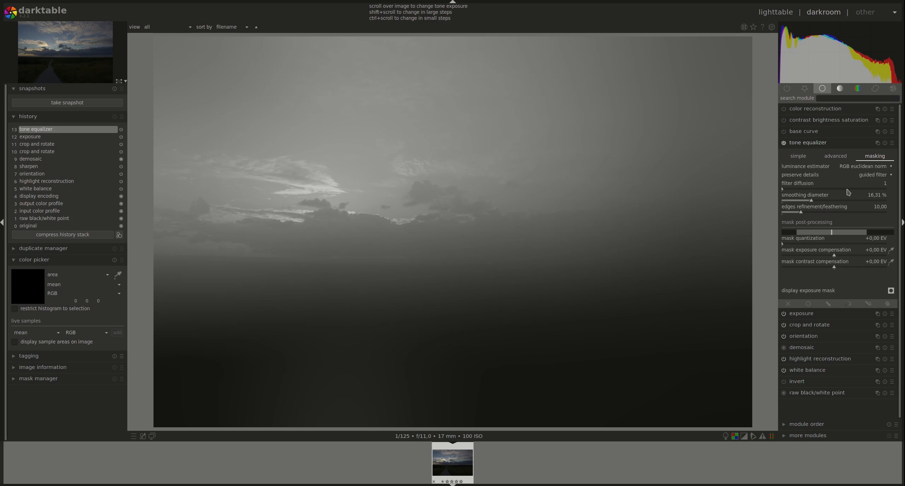
mouse_move(811, 201)
left_mouse_down()
mouse_move(859, 201)
mouse_move(801, 208)
left_mouse_up()
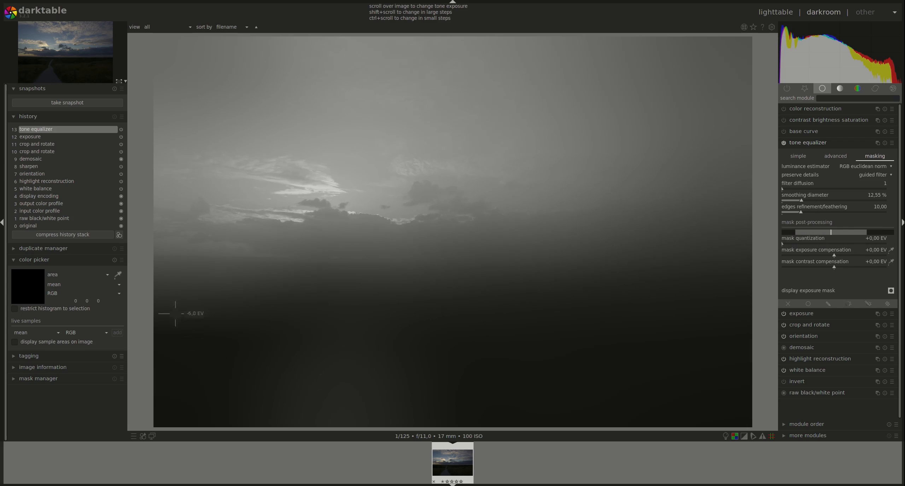
left_click_drag(803, 201, 859, 200)
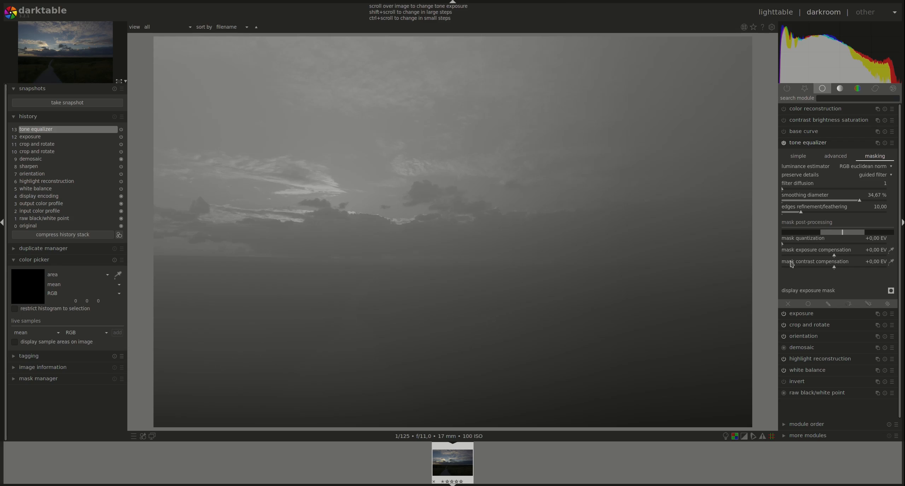
left_click_drag(802, 213, 834, 215)
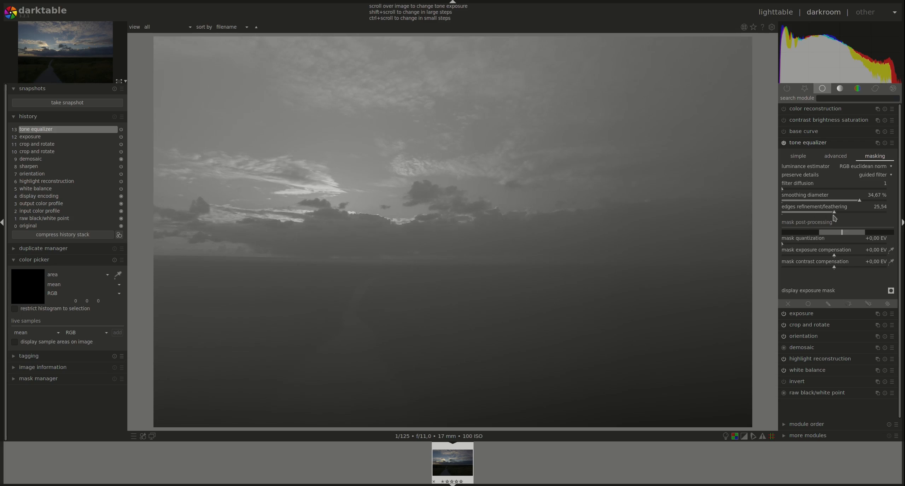
scroll(858, 202, "down", 1)
left_click(837, 212)
Try mask exposure compensation at -0.34 EV and mask contrast compensation at +3.31 EV, checking the advanced histogram
left_click_drag(834, 258, 831, 258)
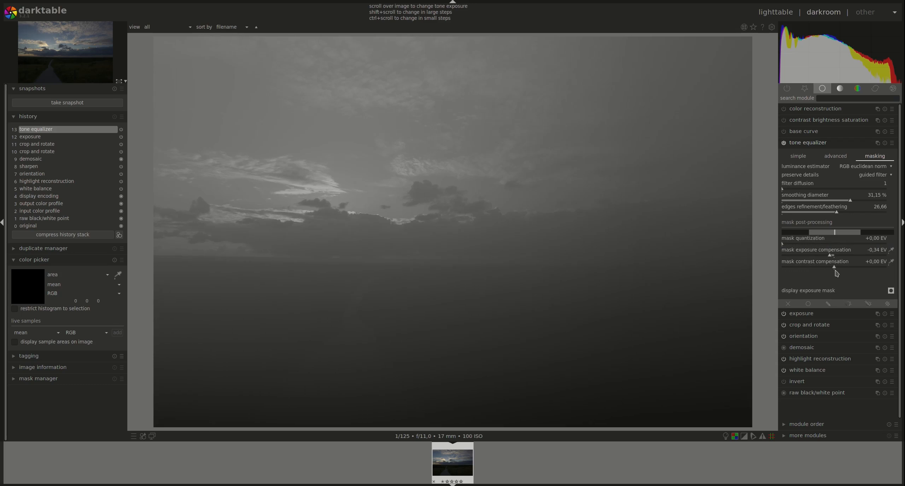
left_click_drag(835, 271, 883, 254)
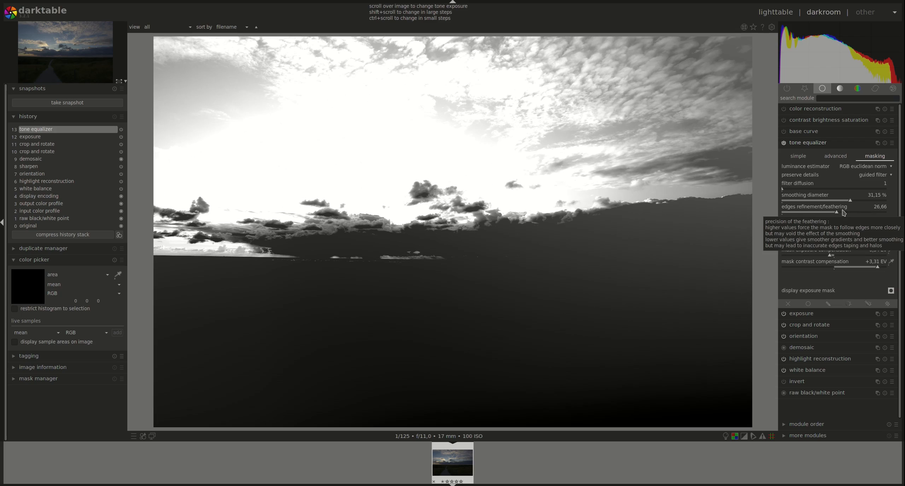
left_click(835, 156)
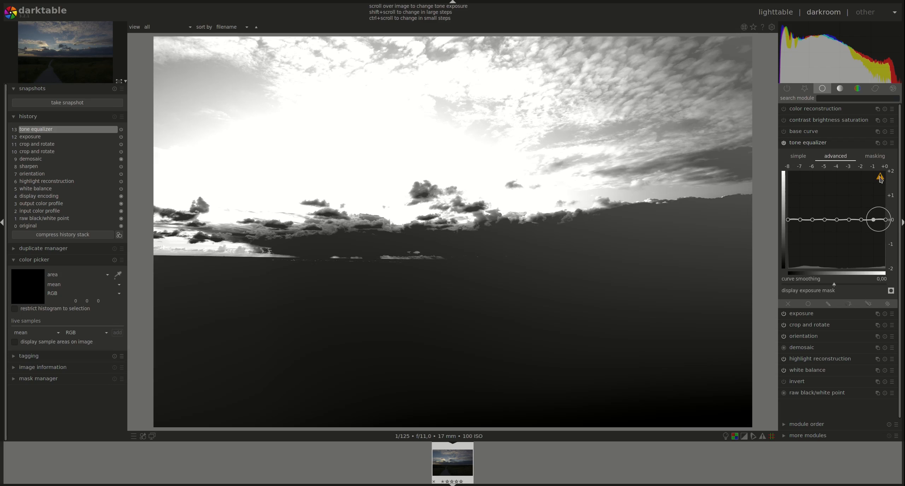
Set mask contrast compensation to +2.18 EV and mask exposure compensation to -0.73 EV, and hide the exposure mask over the advanced curve
left_click(873, 158)
left_click_drag(880, 270, 862, 270)
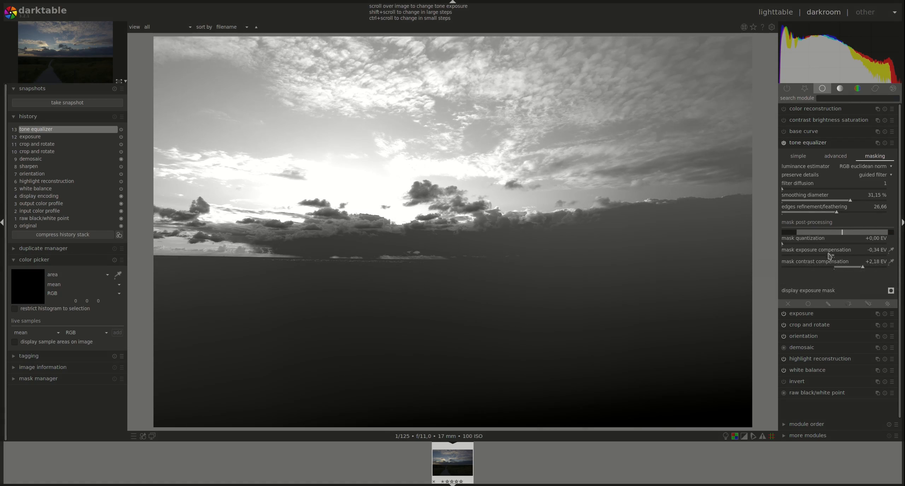
left_click_drag(831, 256, 825, 256)
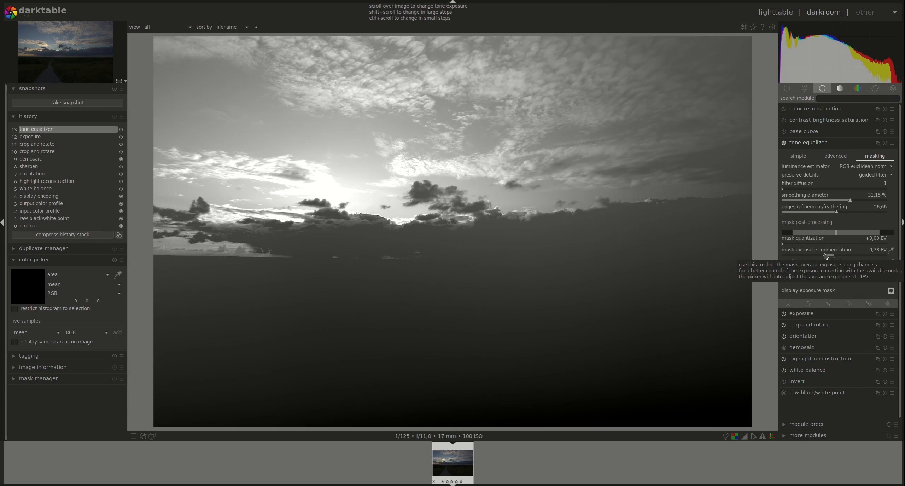
left_click(836, 159)
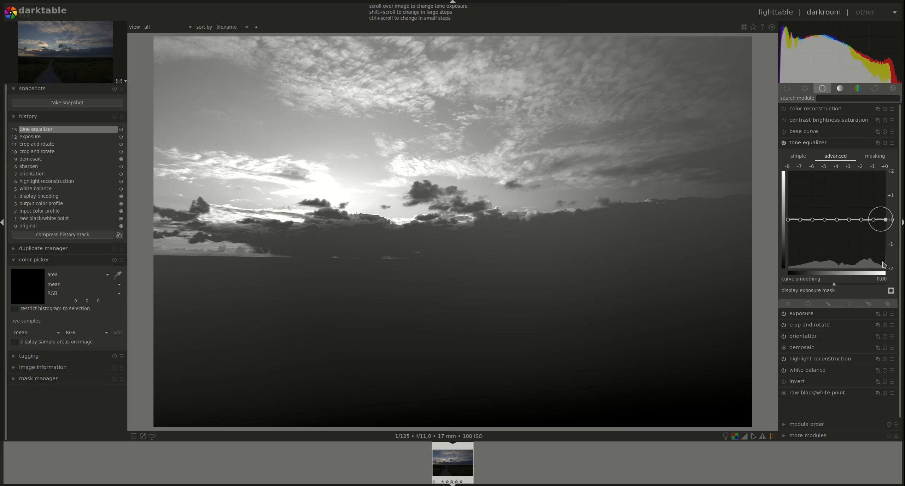
left_click(891, 290)
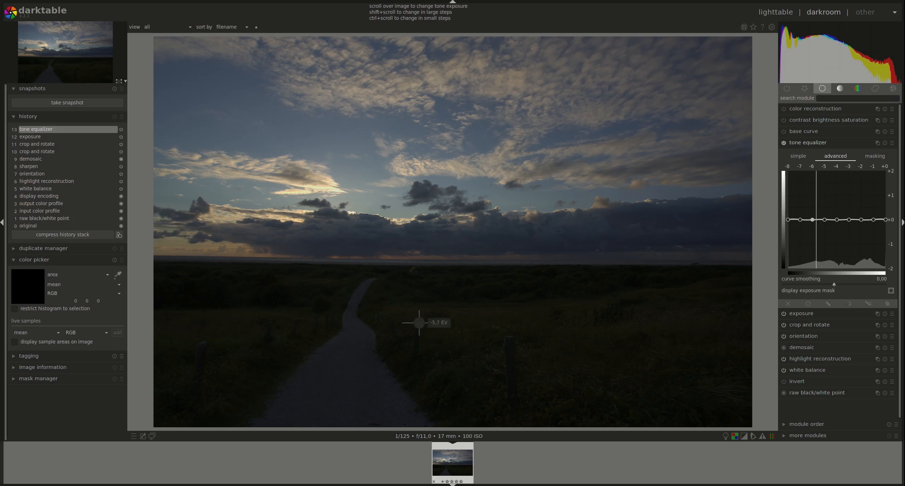
Brighten the dark grass and path tones on the image with the tone equalizer, raising the curve around -6 and -5 EV
scroll(438, 327, "up", 2)
scroll(551, 324, "up", 2)
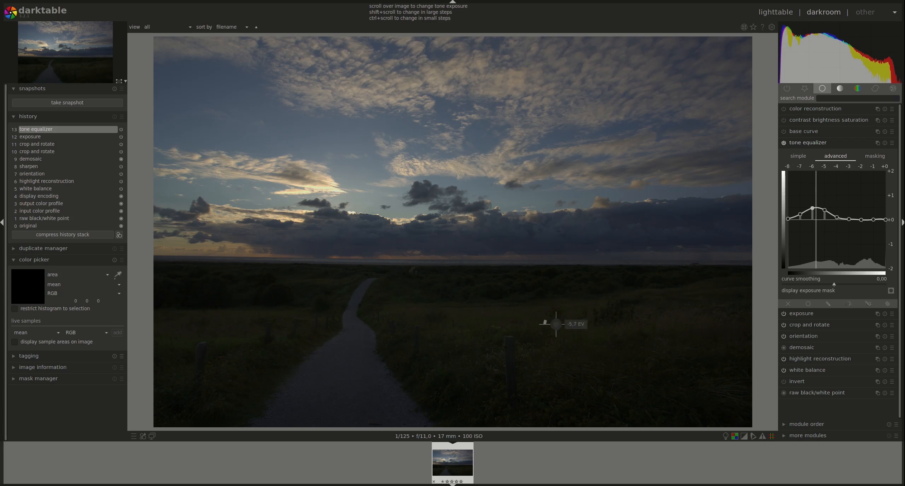
scroll(653, 307, "up", 2)
scroll(660, 304, "up", 2)
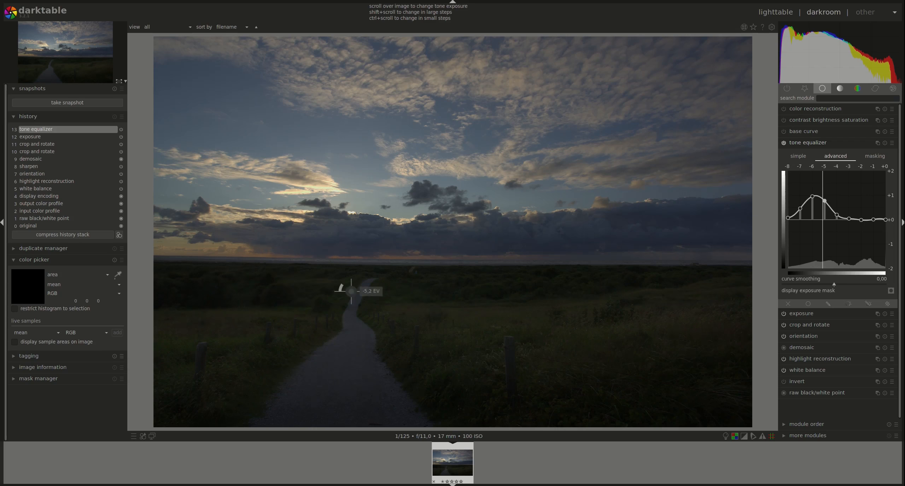
scroll(207, 289, "up", 2)
scroll(206, 290, "up", 2)
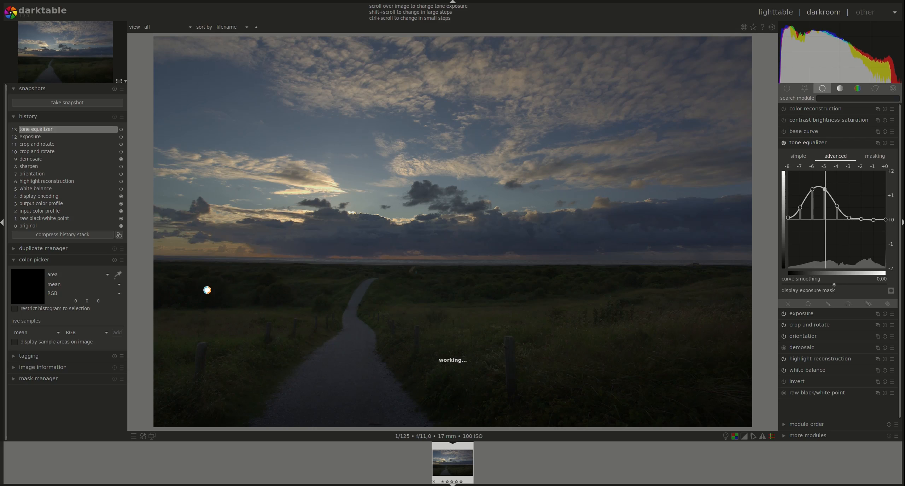
Slightly darken the bright sky and cloud tones, and lift the foreground further until the curve peaks just below +2 EV near -6 EV
scroll(226, 237, "down", 2)
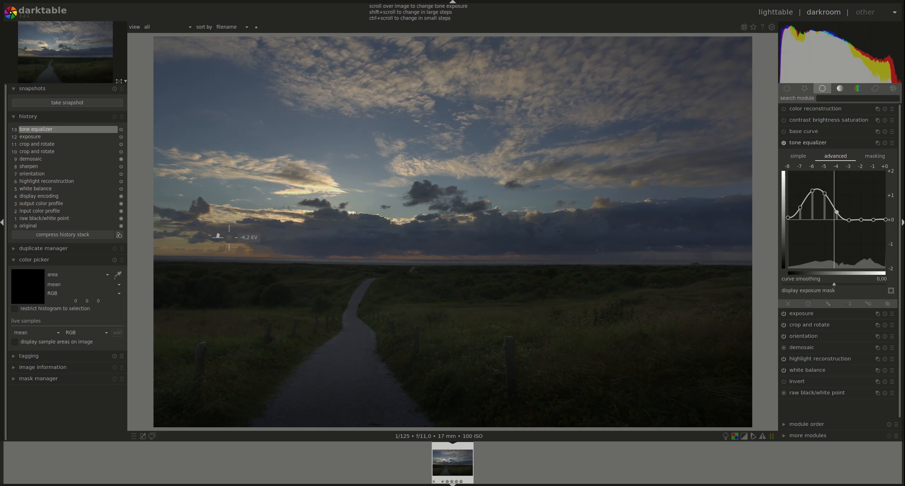
scroll(376, 184, "down", 2)
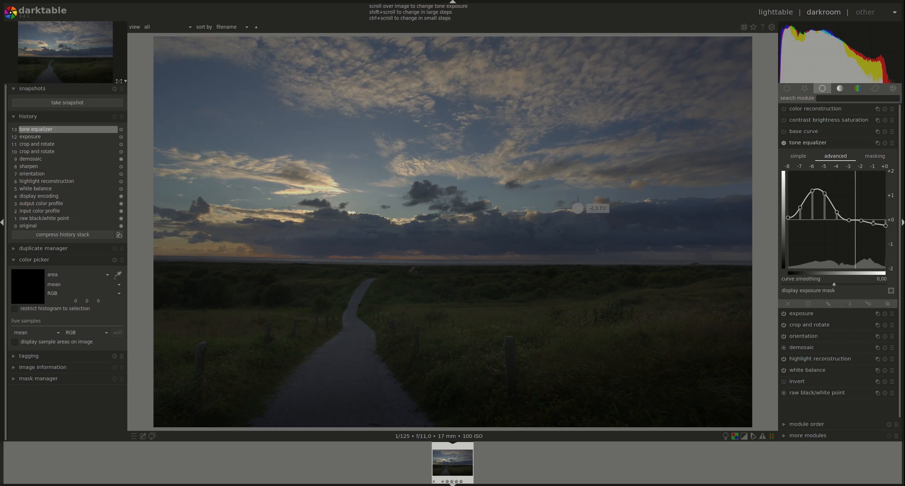
scroll(235, 309, "up", 2)
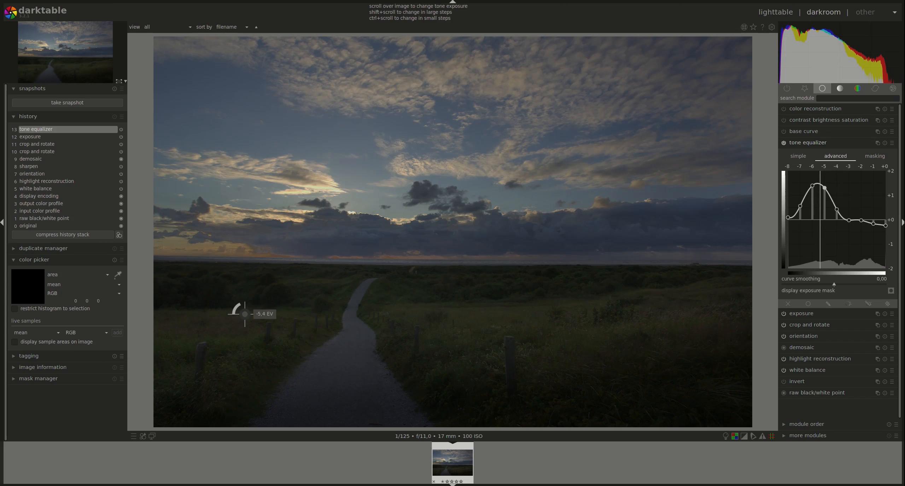
scroll(463, 303, "up", 2)
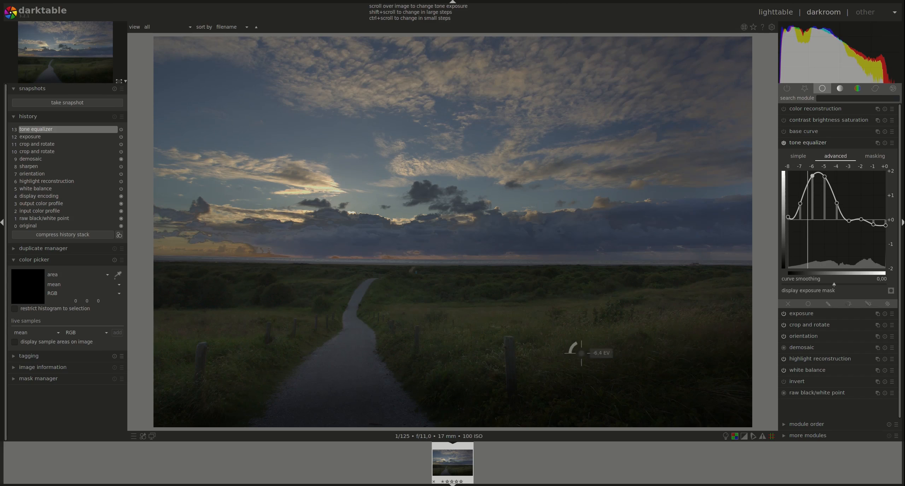
scroll(705, 375, "up", 2)
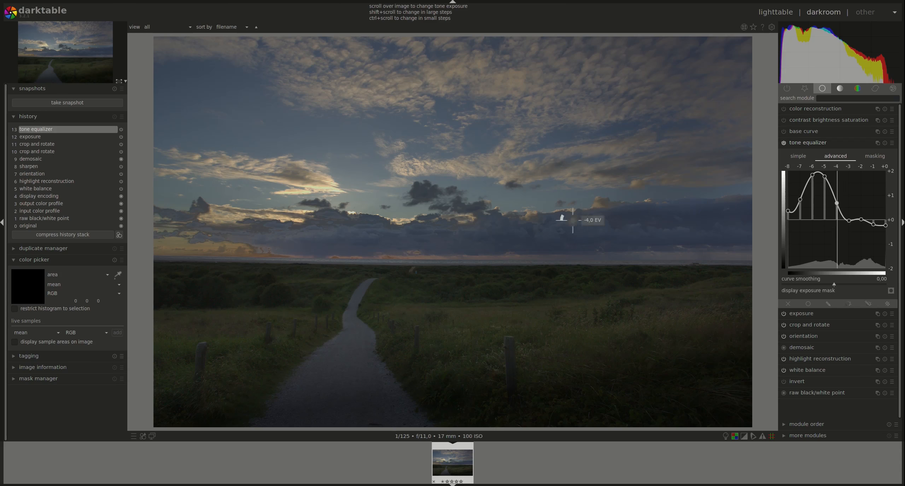
scroll(440, 235, "down", 1)
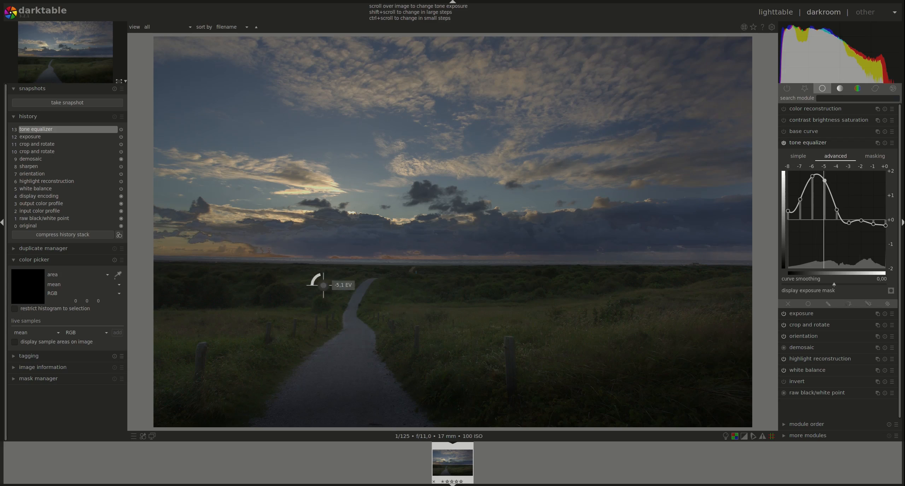
Inspect the horizon up close, try edges refinement/feathering at 27.83, and set it to 14.17 for the tone equalizer mask
left_click(785, 145)
scroll(249, 254, "up", 3)
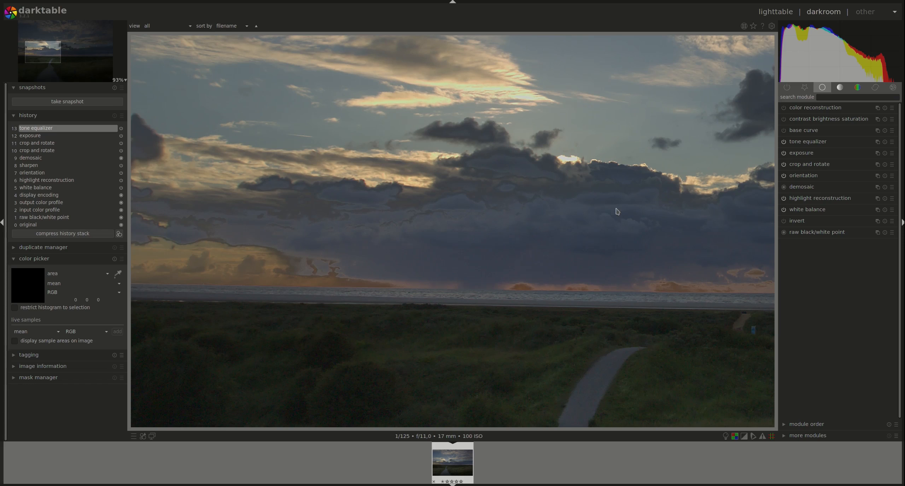
scroll(479, 266, "down", 6)
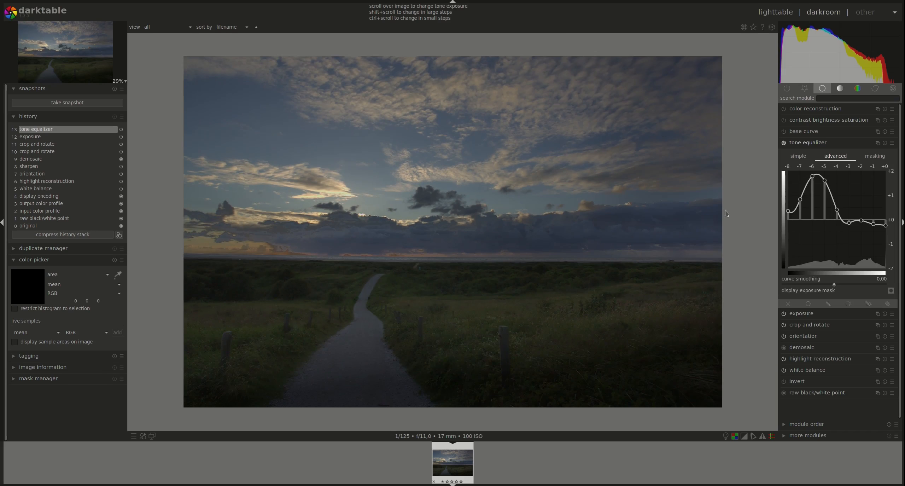
left_click(874, 156)
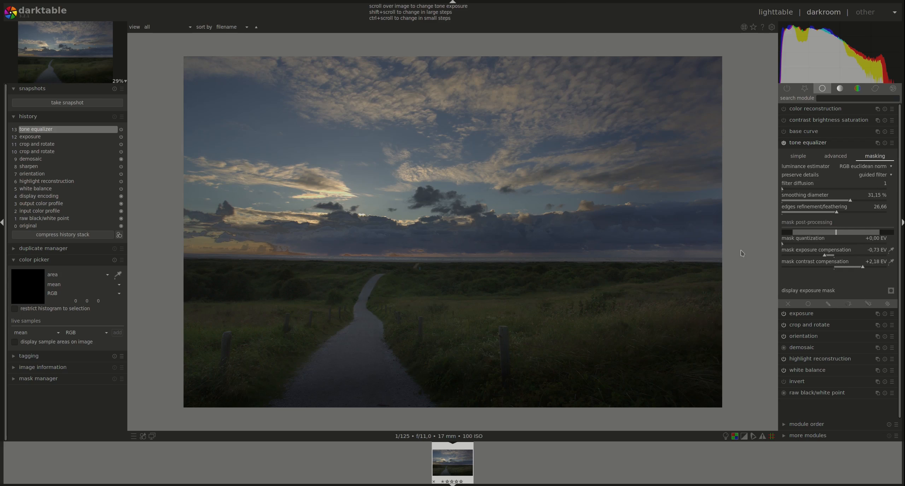
mouse_move(837, 214)
left_mouse_down()
mouse_move(809, 214)
mouse_move(841, 214)
left_mouse_up()
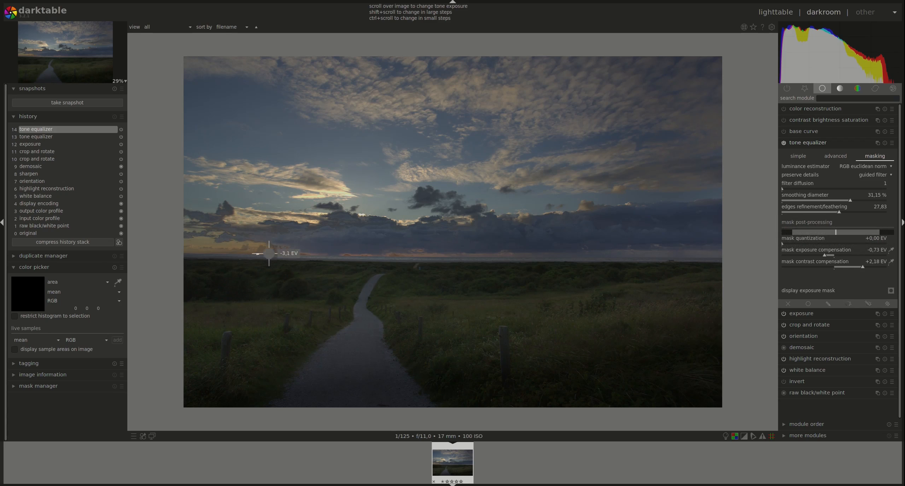
left_click_drag(840, 215, 809, 215)
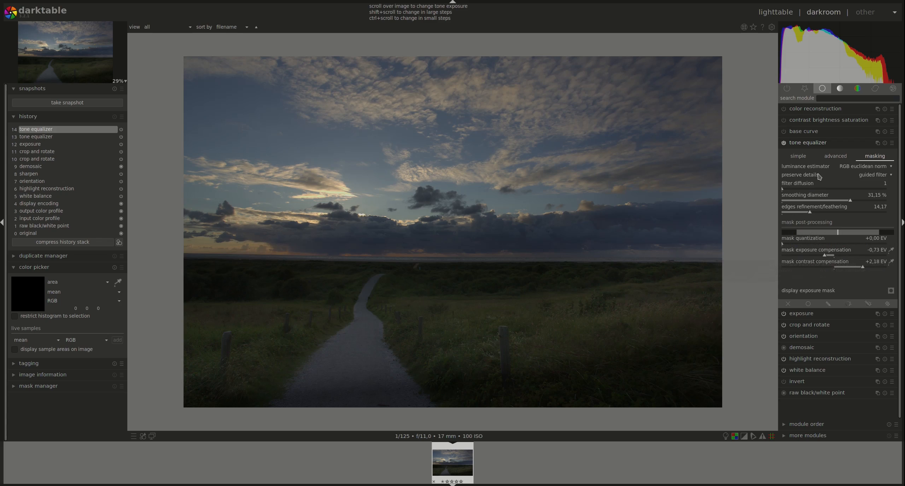
left_click(835, 157)
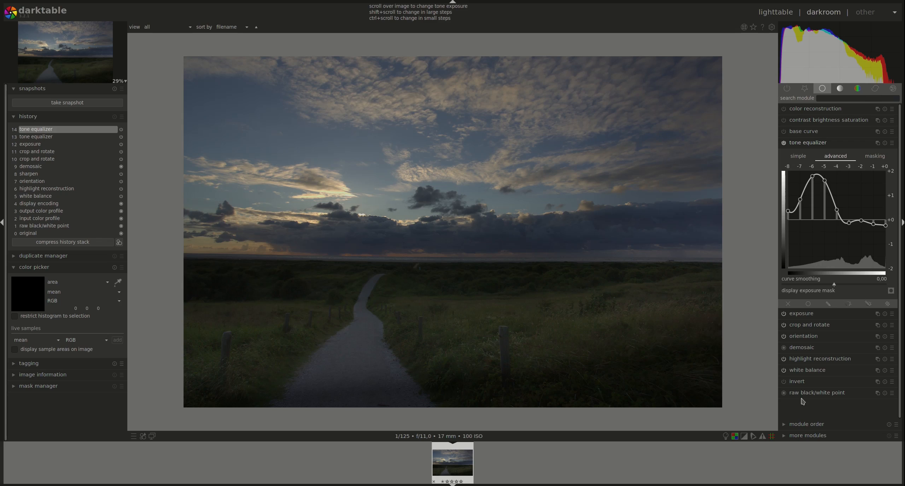
Compare the image before and after the tone equalizer by switching between the exposure and latest history states
left_click(37, 145)
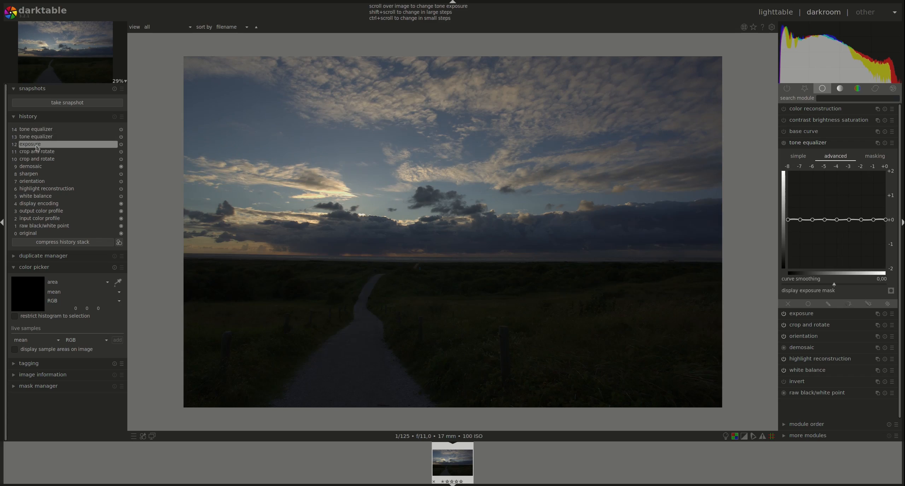
left_click(43, 131)
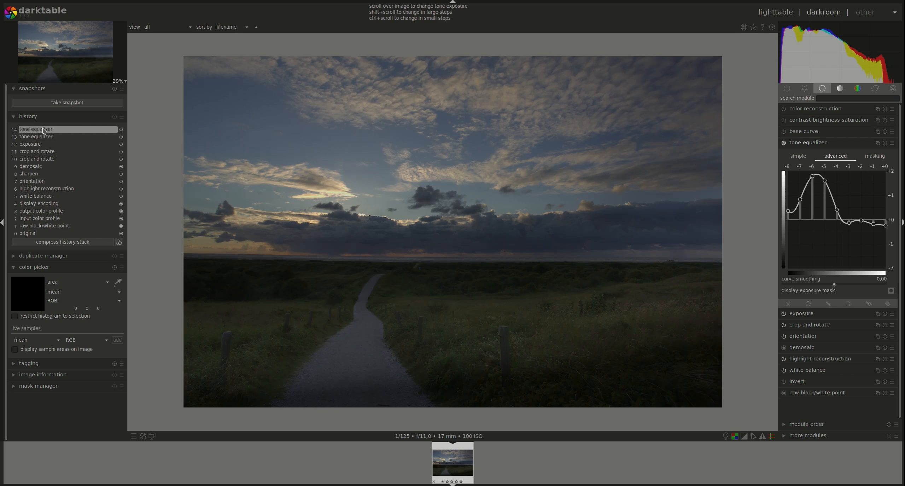
left_click(40, 145)
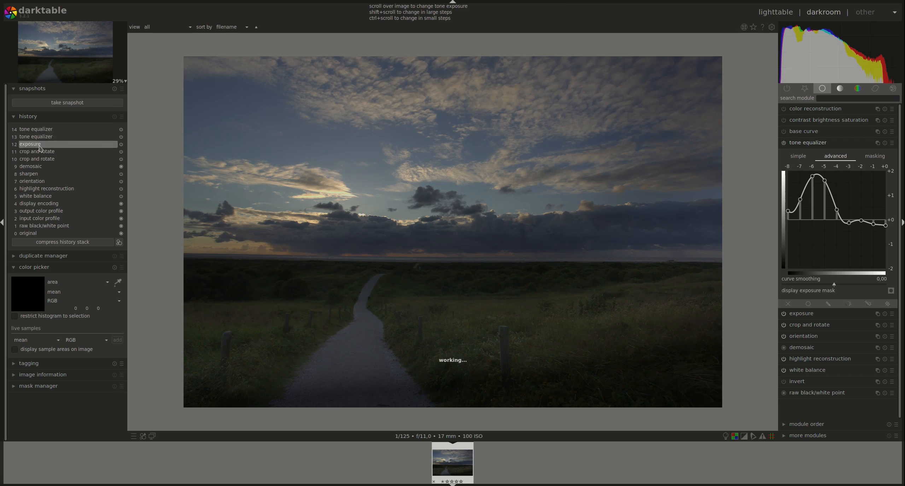
left_click(43, 131)
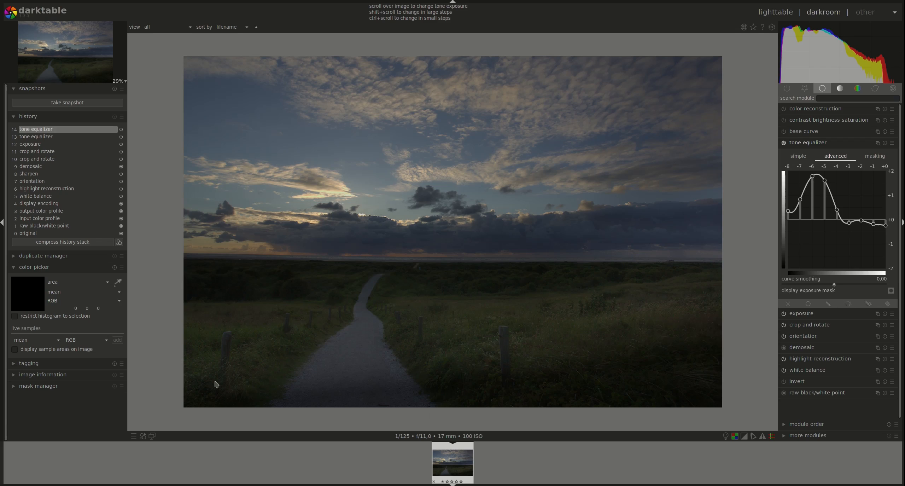
Create a new tone equalizer instance and enable a drawn mask for it
left_click(879, 144)
left_click(861, 148)
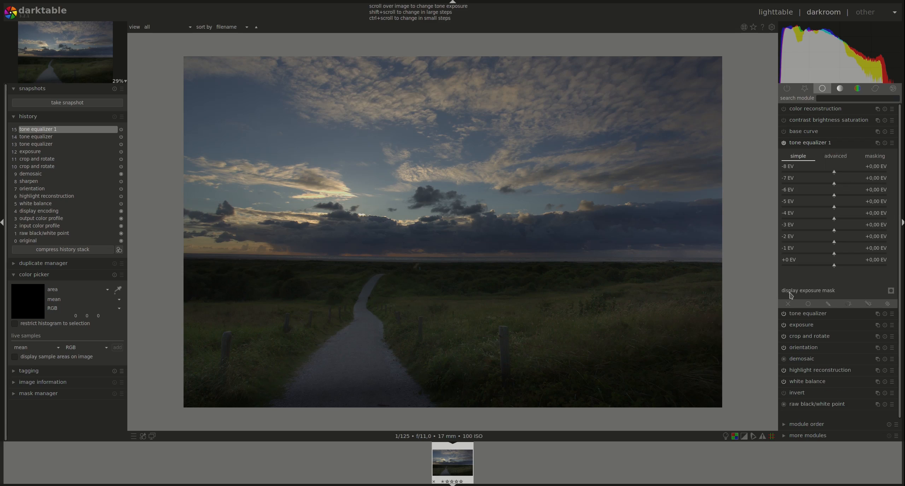
left_click(824, 307)
scroll(900, 271, "down", 2)
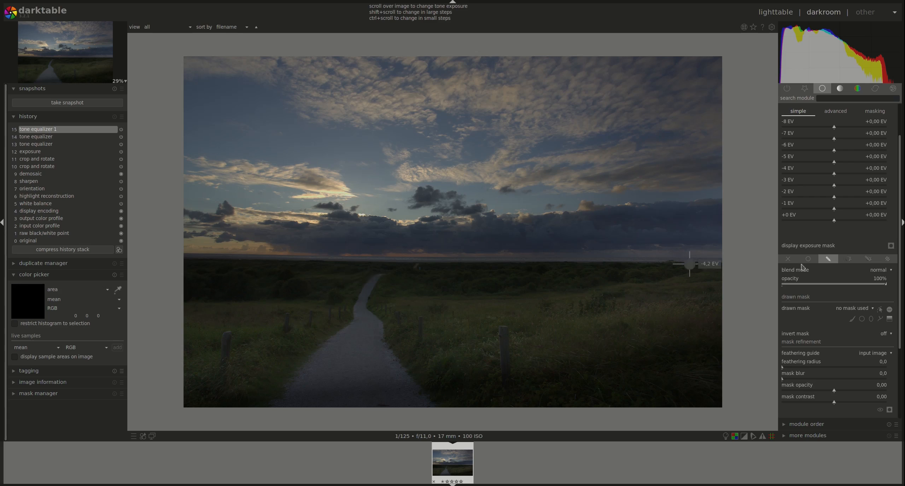
Paint a mask over the entire footpath with a reduced brush size, and hide the mask outlines
left_click(852, 318)
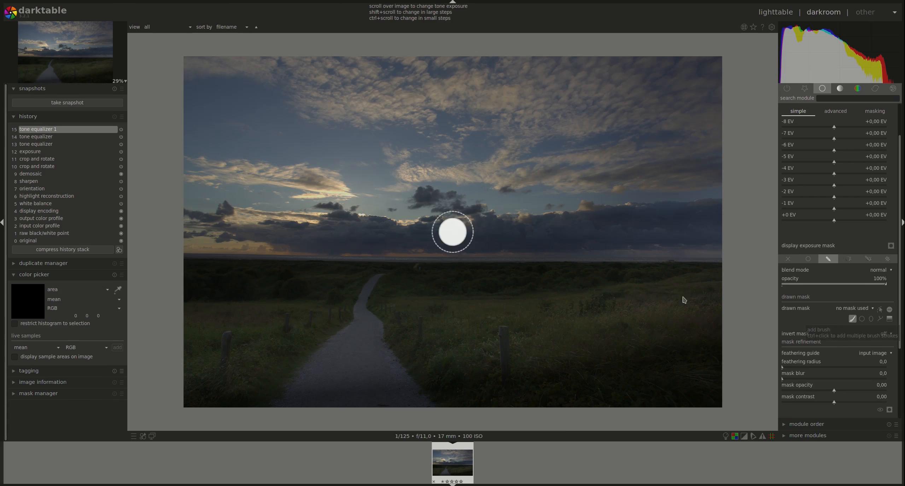
scroll(377, 278, "down", 3)
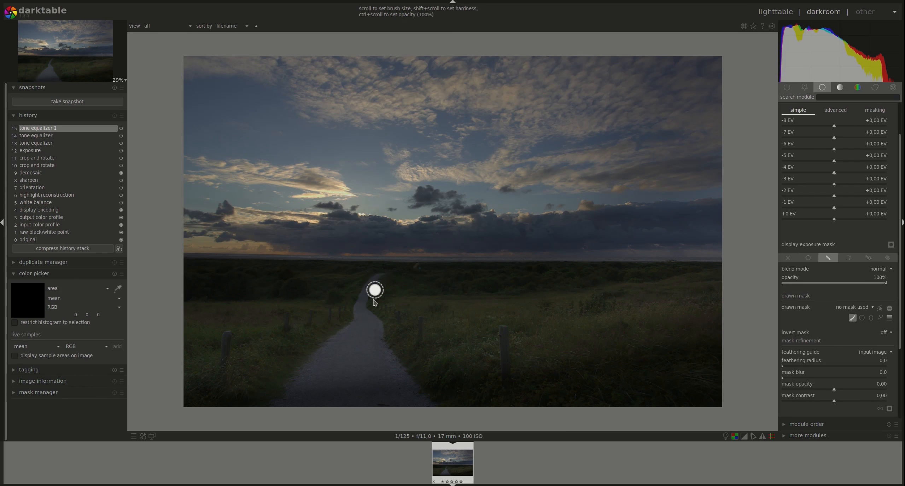
mouse_move(381, 273)
left_mouse_down()
mouse_move(354, 324)
mouse_move(289, 405)
mouse_move(428, 408)
mouse_move(362, 304)
mouse_move(372, 281)
mouse_move(295, 375)
mouse_move(370, 401)
mouse_move(384, 355)
mouse_move(330, 351)
mouse_move(357, 340)
mouse_move(399, 399)
mouse_move(358, 389)
mouse_move(345, 360)
mouse_move(359, 362)
mouse_move(329, 385)
mouse_move(384, 407)
mouse_move(345, 351)
mouse_move(282, 403)
mouse_move(390, 392)
left_mouse_up()
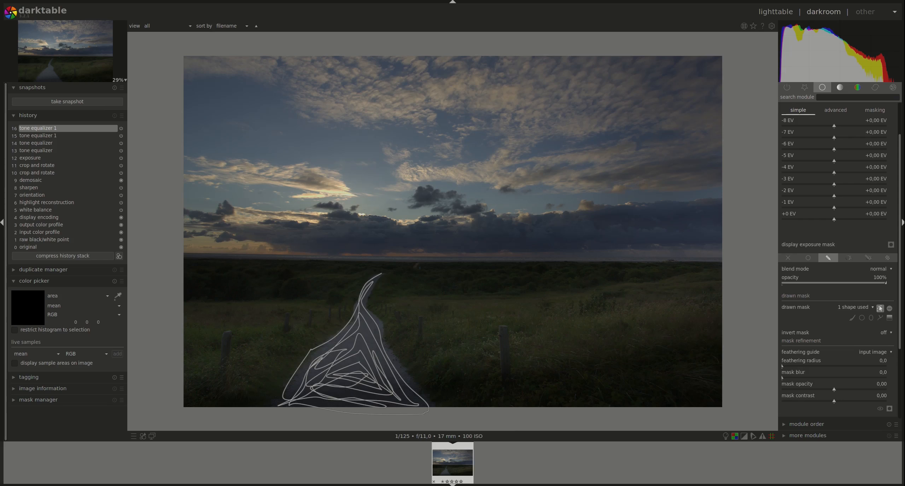
left_click(881, 308)
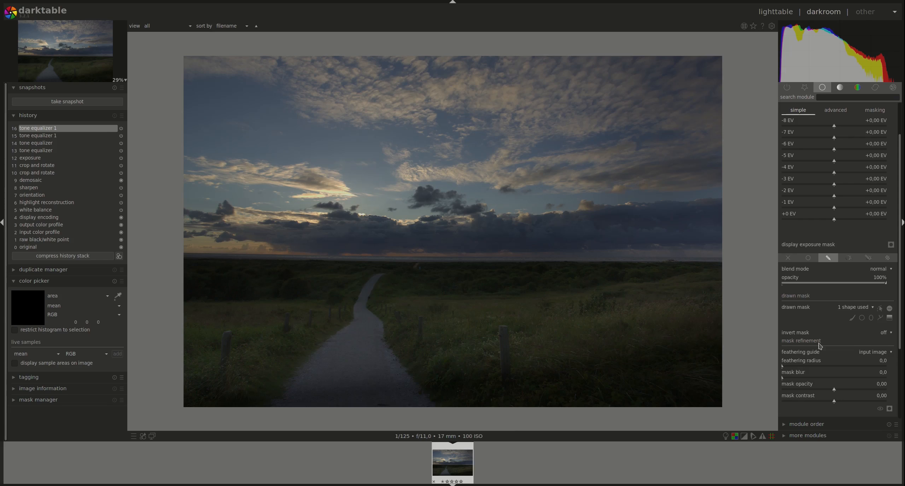
Brighten the masked footpath, raising the -5 EV tones to +0.70 EV and the -4 EV tones to +0.62 EV
scroll(838, 262, "up", 2)
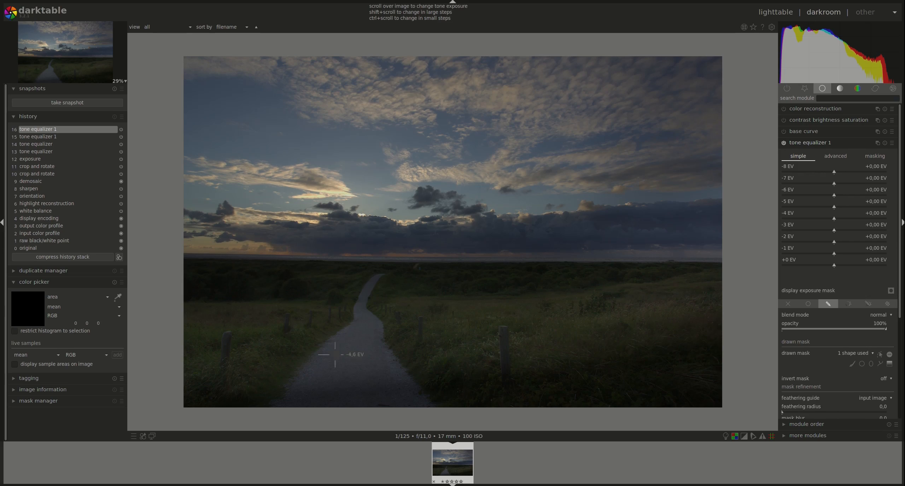
scroll(363, 351, "up", 1)
scroll(363, 352, "up", 1)
scroll(363, 351, "up", 1)
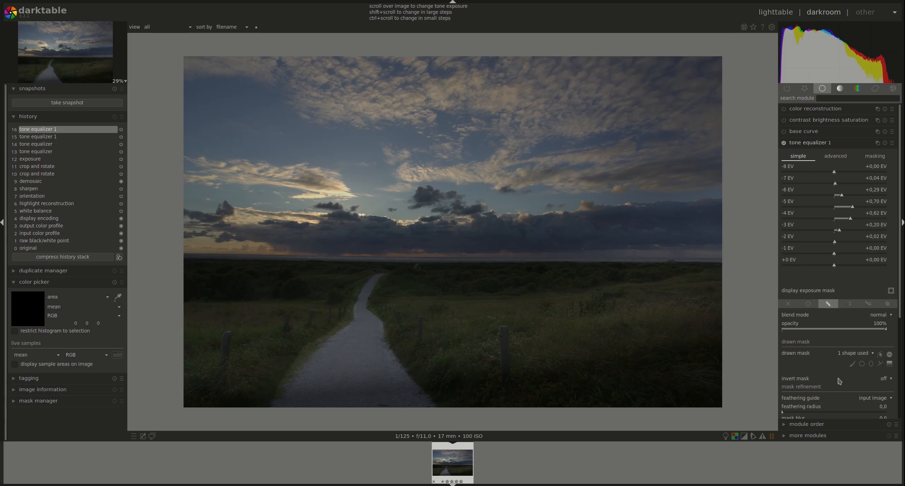
Set the path mask's feathering radius to 72.1 and compare the image with the second tone equalizer off and on
left_click(812, 411)
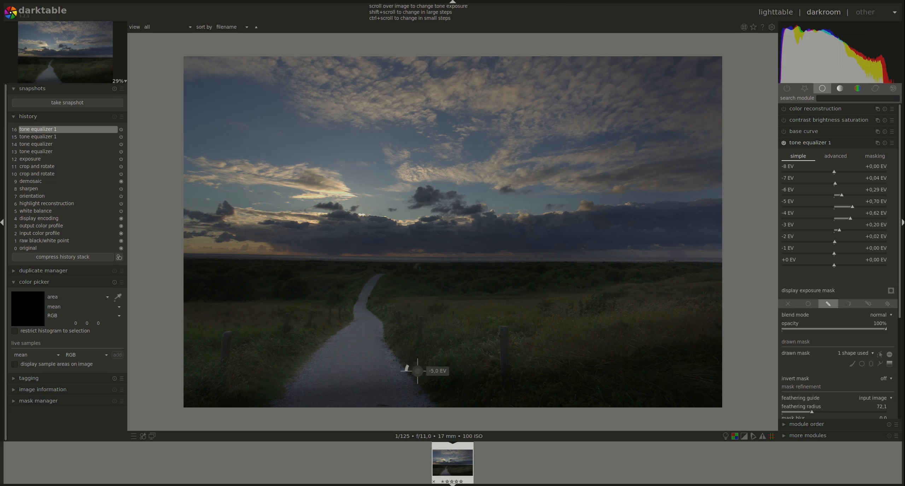
left_click(784, 143)
left_click(784, 143)
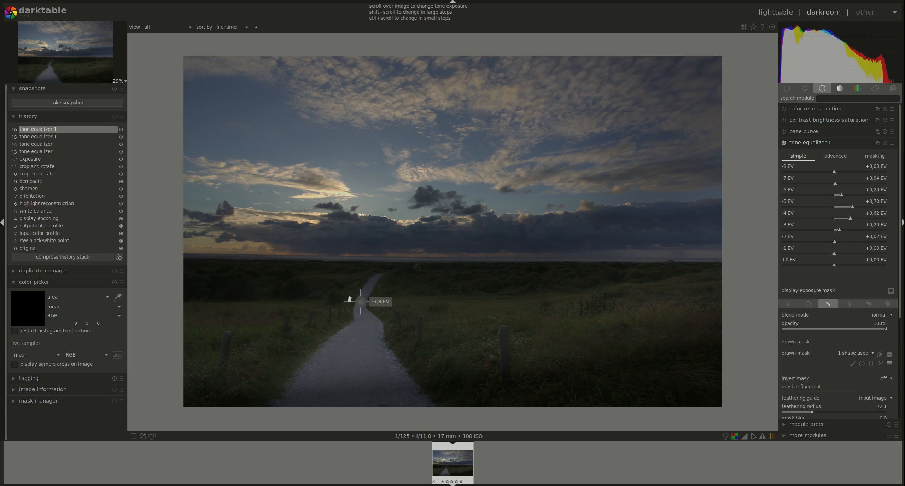
Brighten the path further to +0.90 EV at -5 EV and +0.85 EV at -4 EV, and compare with the instance off and on
scroll(367, 324, "up", 2)
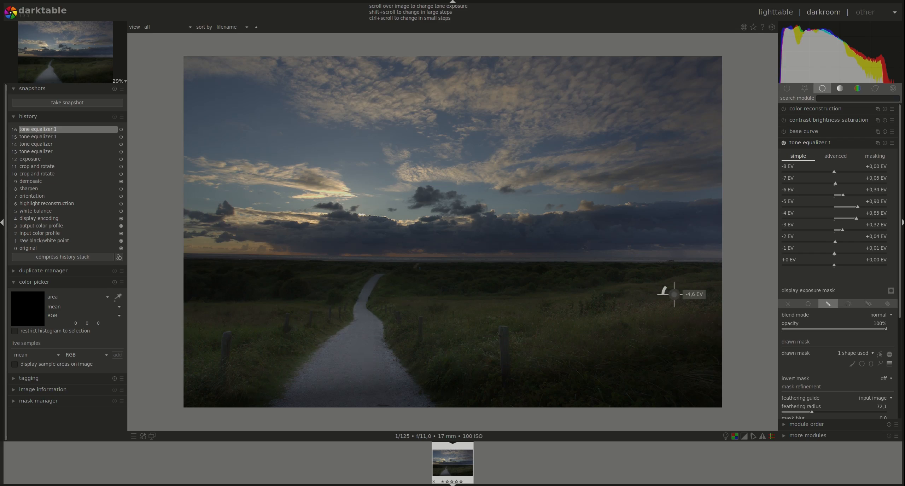
left_click(784, 144)
left_click(784, 144)
Collapse the module and compare the exposure-only history state with the latest one containing both tone equalizer instances
left_click(799, 143)
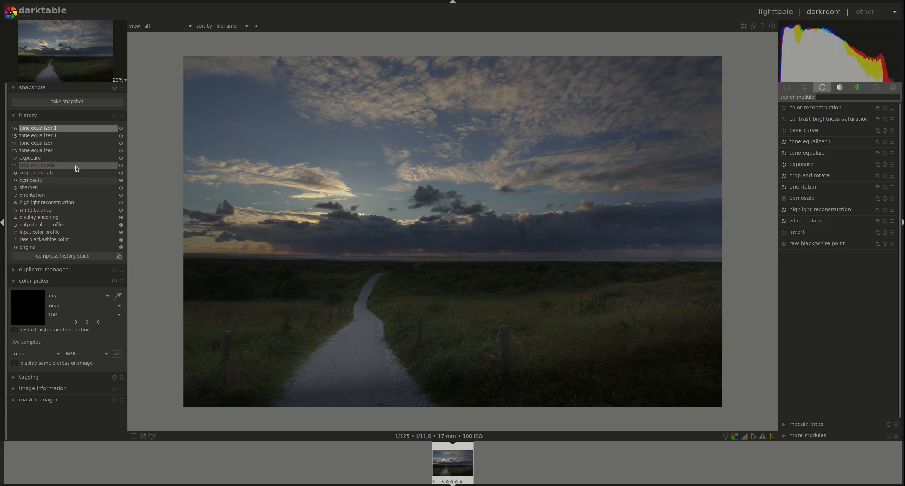
left_click(59, 159)
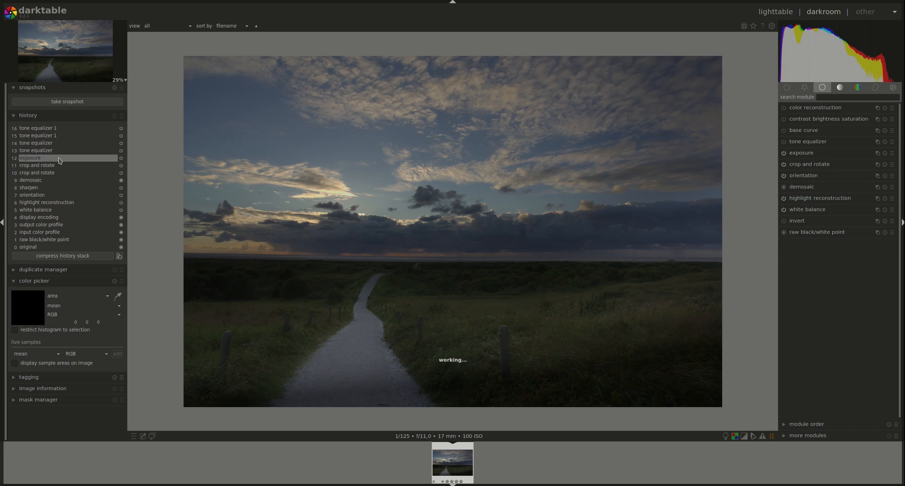
left_click(64, 128)
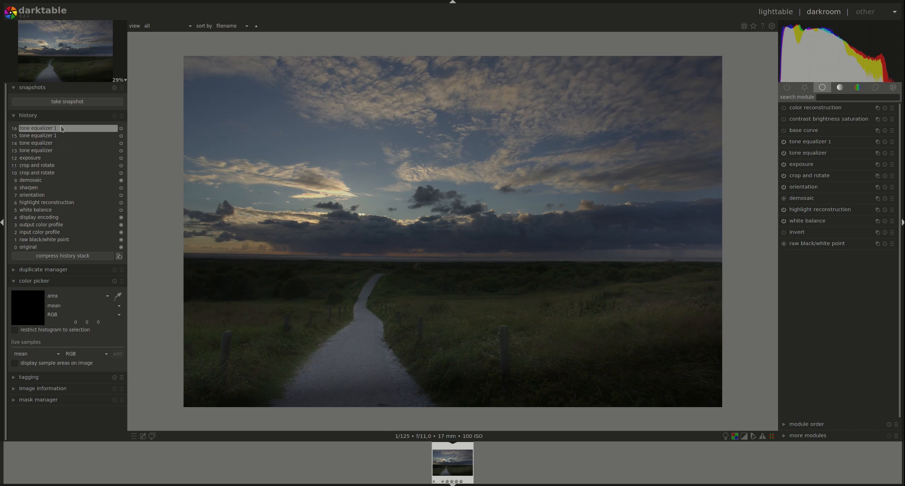
Add a new tone equalizer instance above tone equalizer 1 and enable a drawn mask for it
left_click(813, 142)
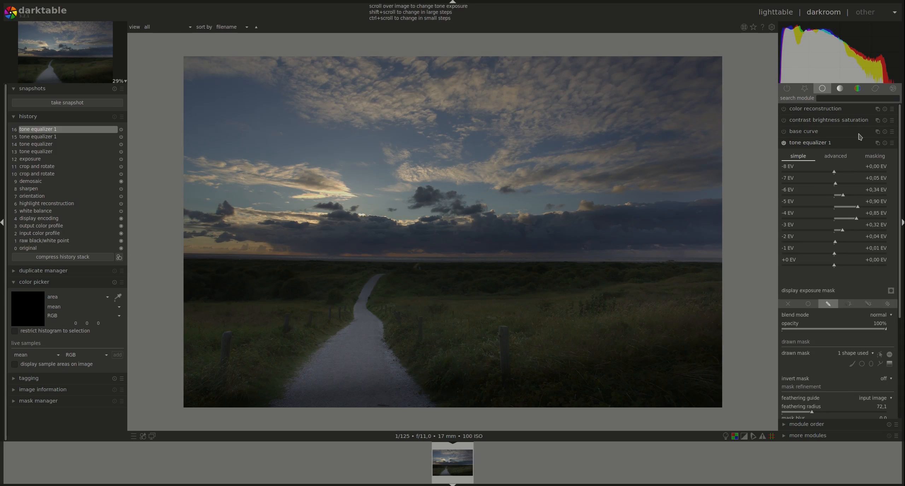
left_click(878, 143)
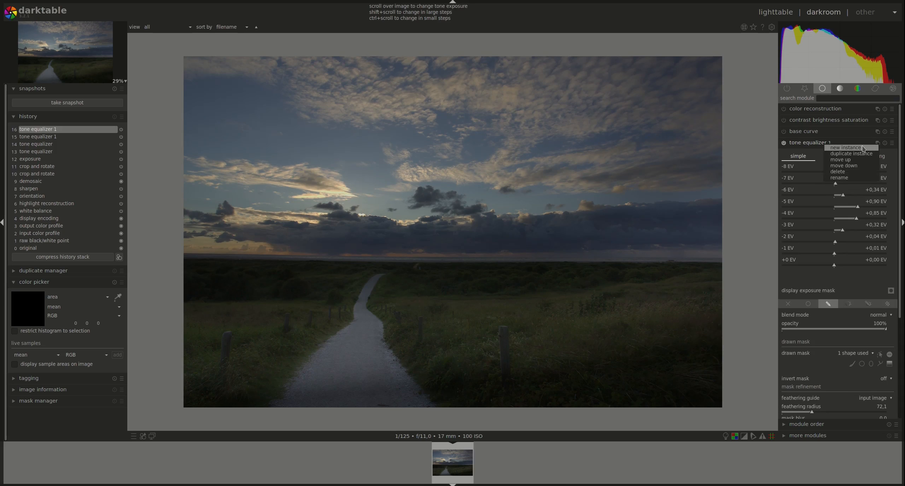
left_click(863, 148)
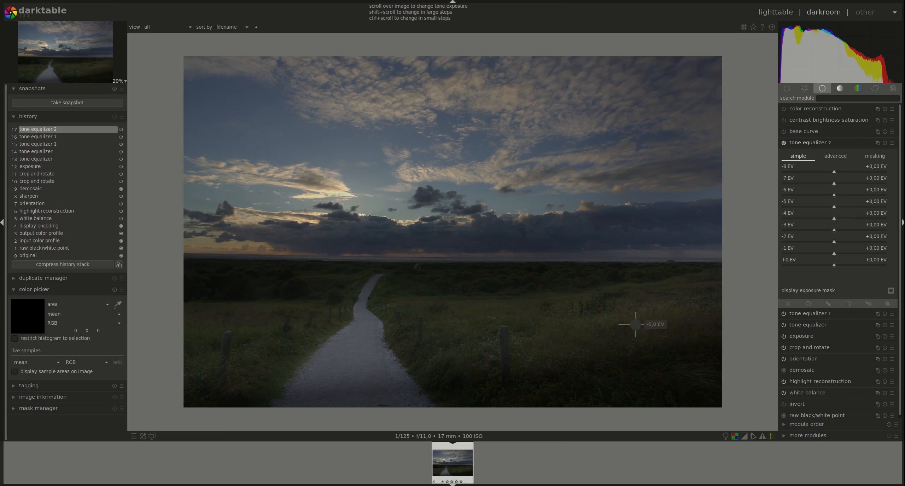
left_click(828, 304)
scroll(891, 276, "down", 3)
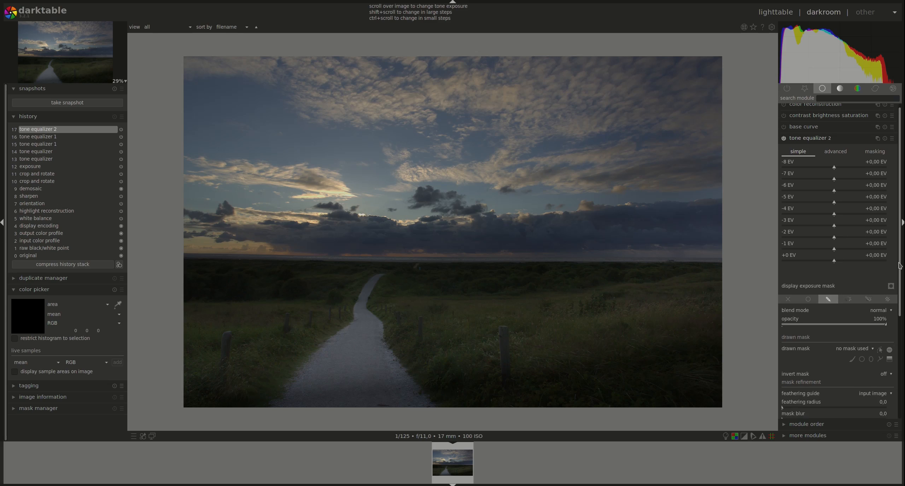
Draw an ellipse mask stretched across the full width of the horizon, flatten it to a narrow band and hide its outline
left_click(871, 287)
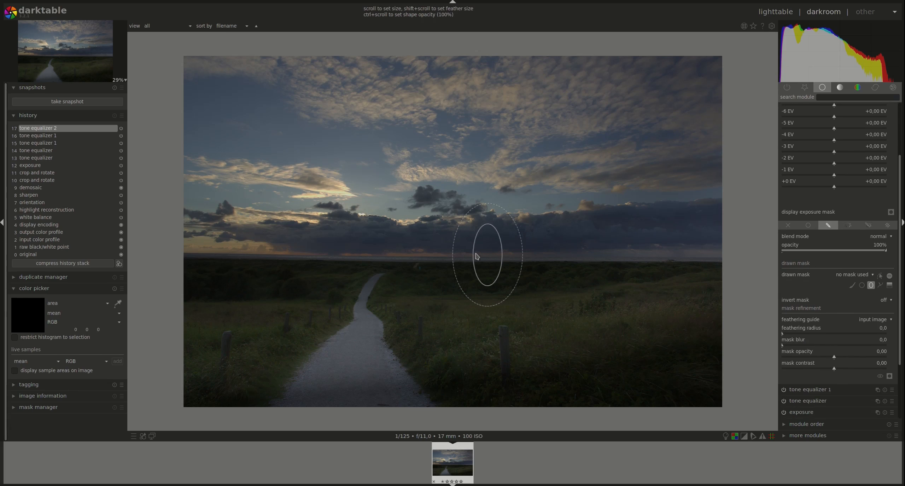
left_click(451, 255)
mouse_move(452, 226)
left_mouse_down()
mouse_move(396, 257)
mouse_move(148, 244)
left_mouse_up()
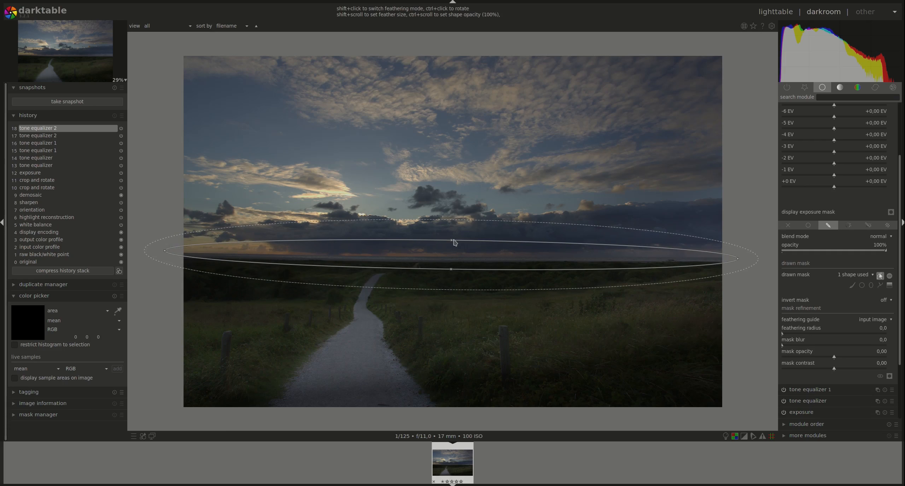
left_click_drag(453, 240, 451, 260)
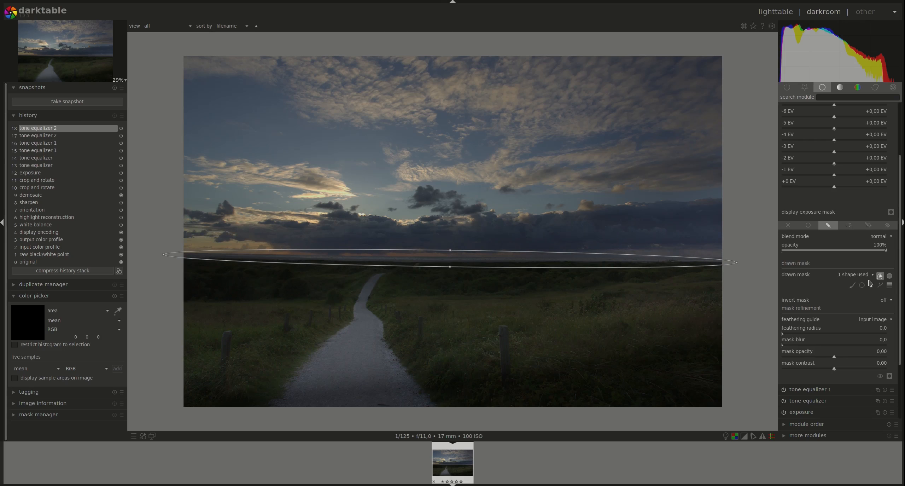
left_click(880, 276)
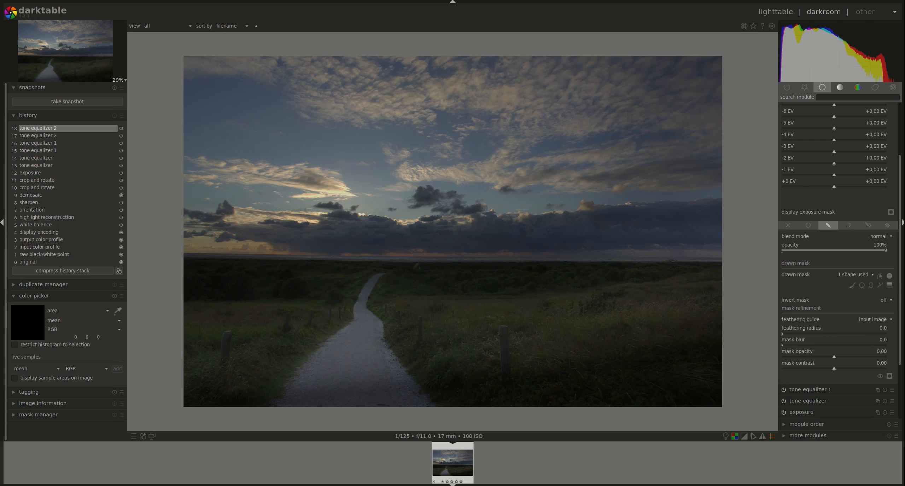
scroll(838, 261, "up", 4)
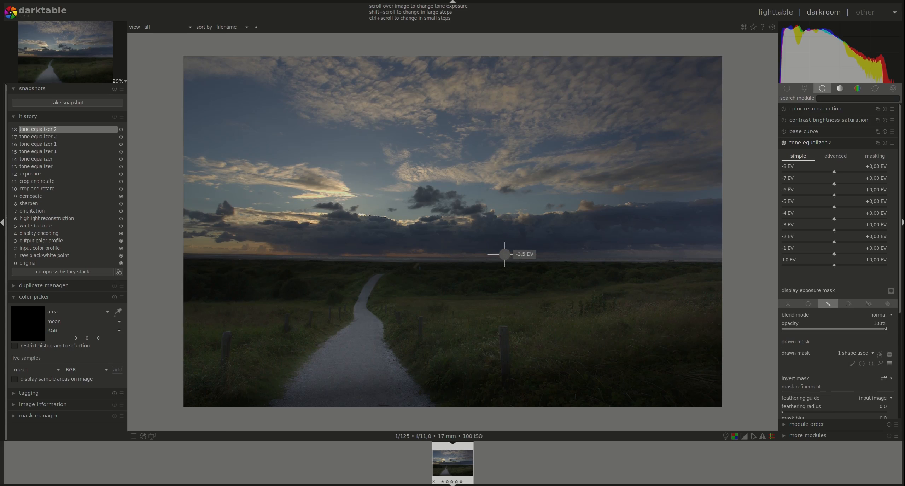
scroll(505, 254, "up", 2)
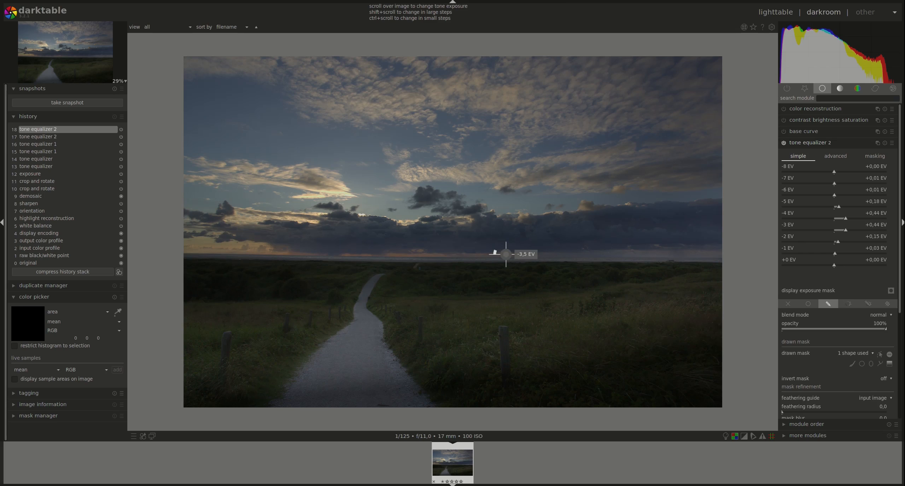
scroll(635, 251, "down", 1)
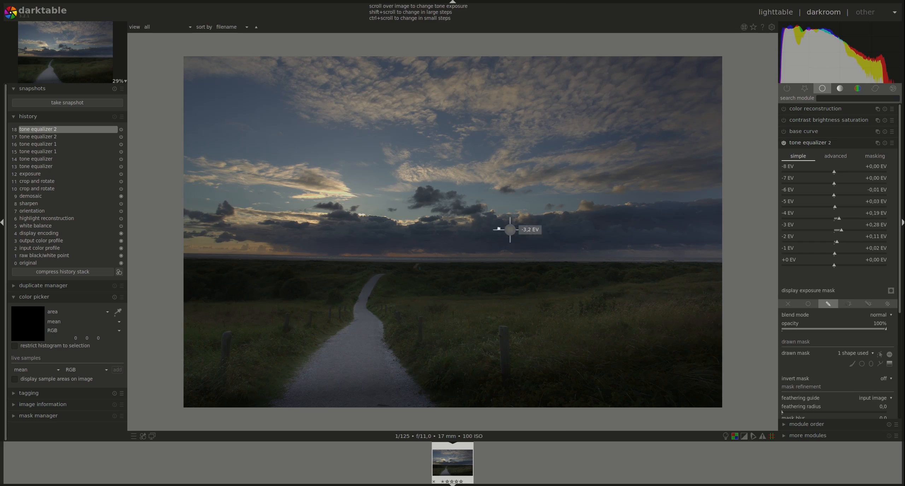
double_click(878, 216)
double_click(882, 228)
double_click(878, 237)
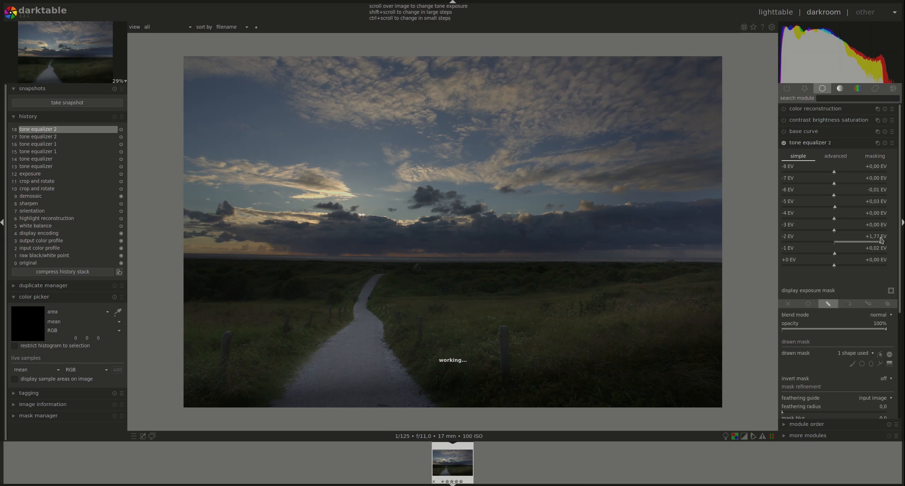
In tone equalizer 2's advanced curve, slightly raise the tones around -3 and -2 EV, lower those around -6 and -5 EV, and compare the effect
left_click(842, 160)
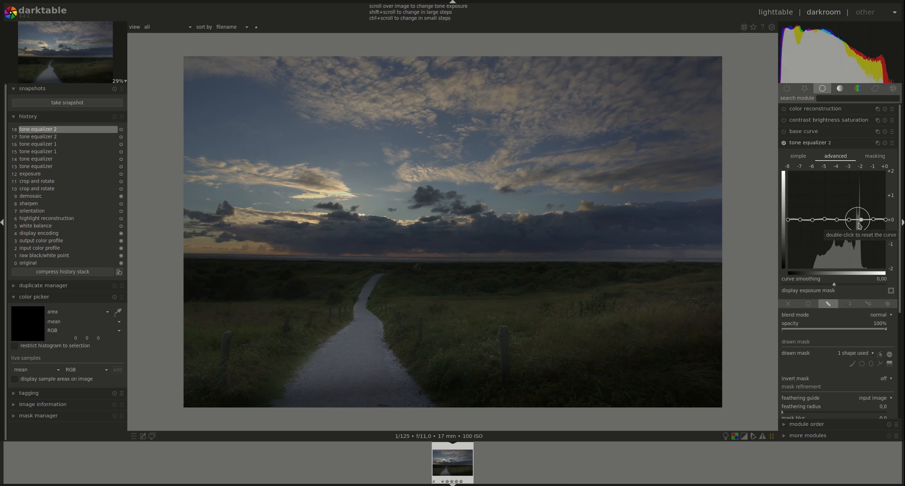
scroll(855, 221, "up", 4)
scroll(818, 228, "down", 2)
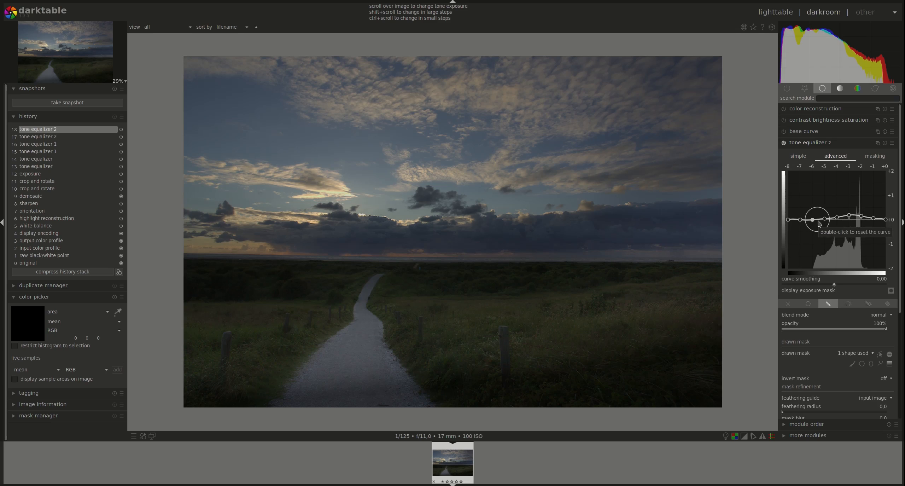
scroll(818, 228, "down", 1)
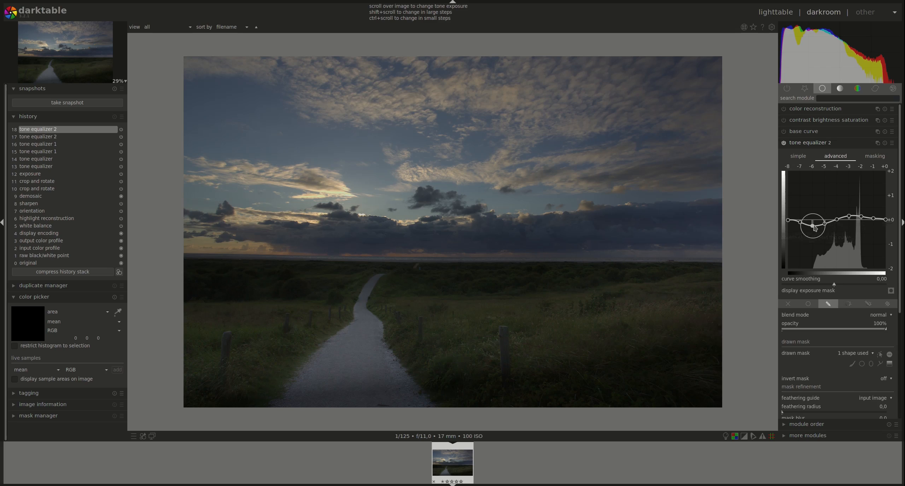
left_click_drag(813, 224, 813, 223)
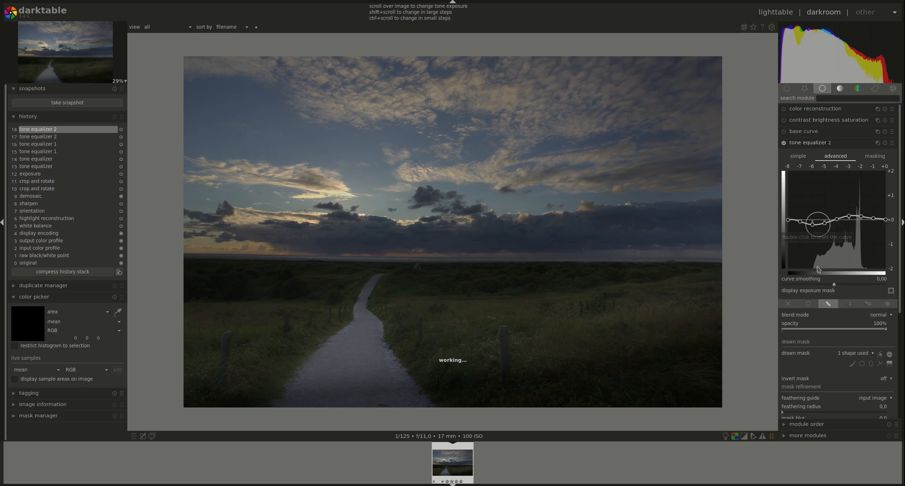
left_click(784, 143)
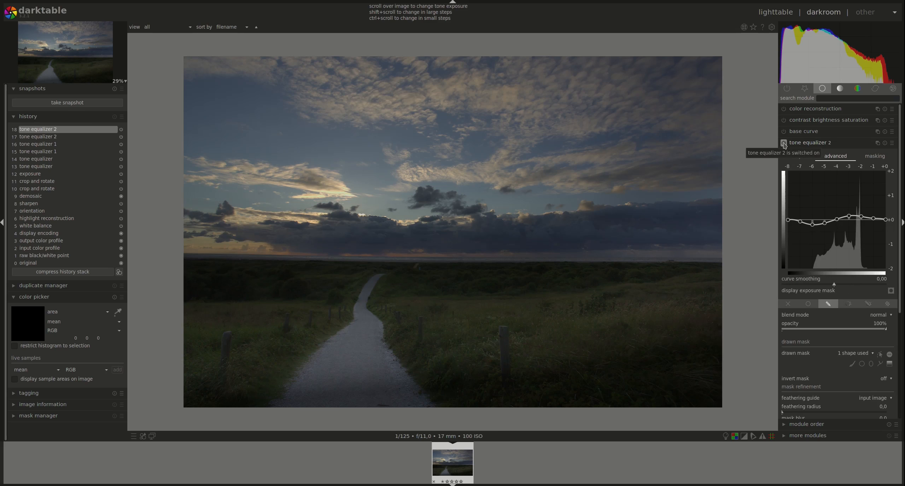
Set the horizon mask's feathering radius to 64.4 and strengthen the curve's lift around -3 to -2 EV and its dip around -6 to -5 EV
scroll(900, 291, "down", 4)
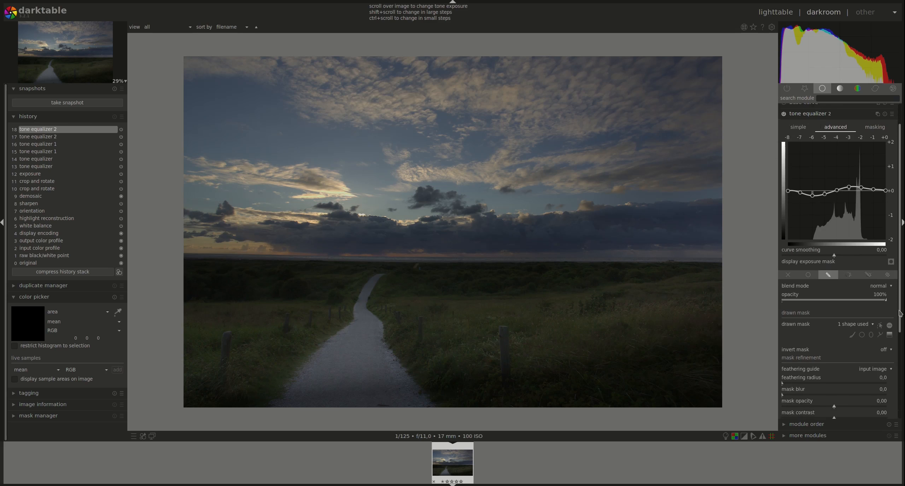
left_click(808, 346)
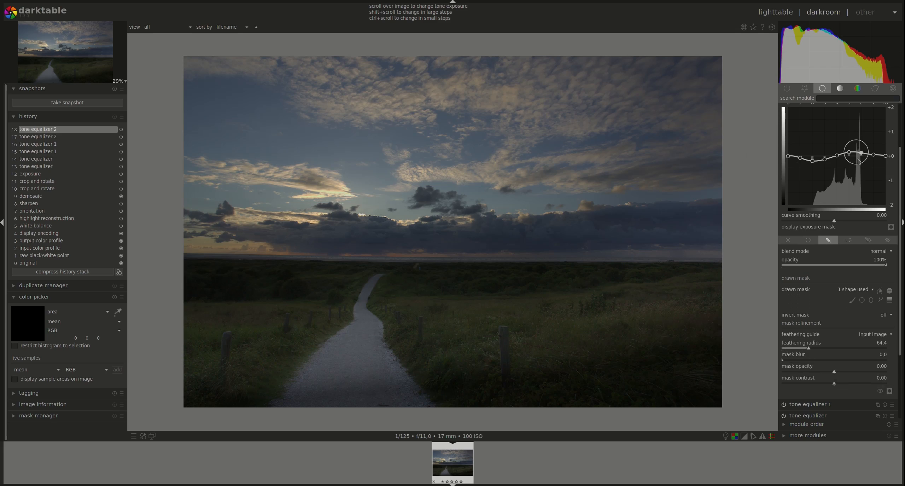
scroll(860, 156, "up", 2)
scroll(823, 163, "down", 2)
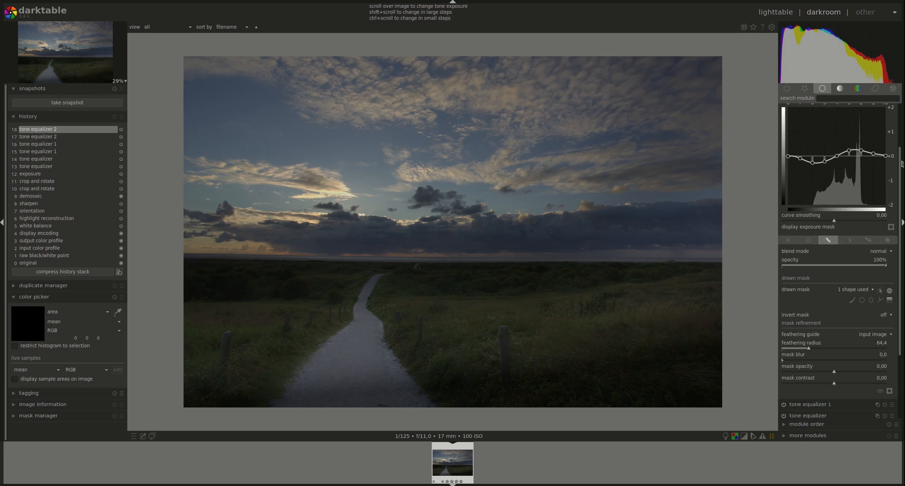
scroll(901, 142, "up", 5)
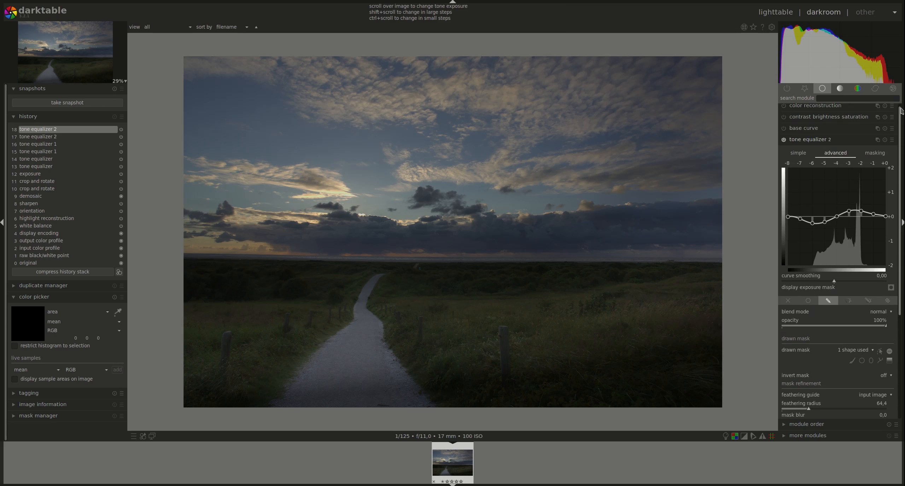
Compare the horizon with tone equalizer 2 off and on, and review its curve and mask settings
left_click(813, 143)
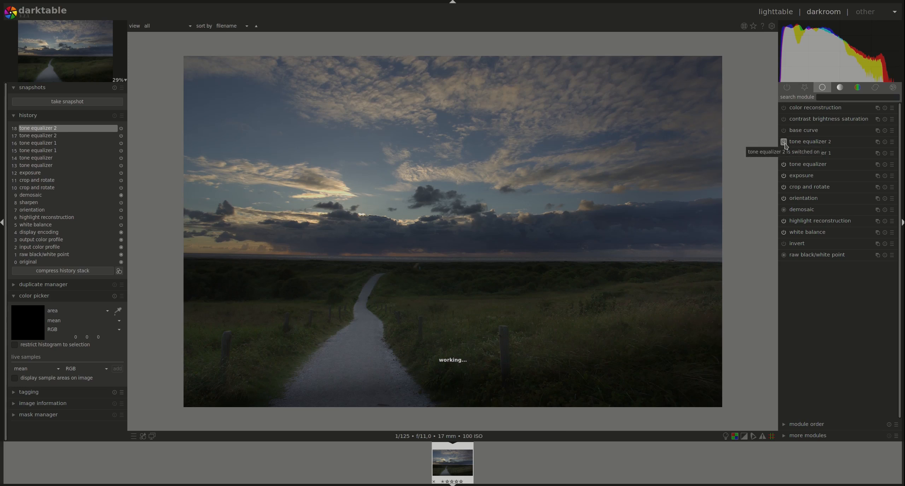
left_click(805, 145)
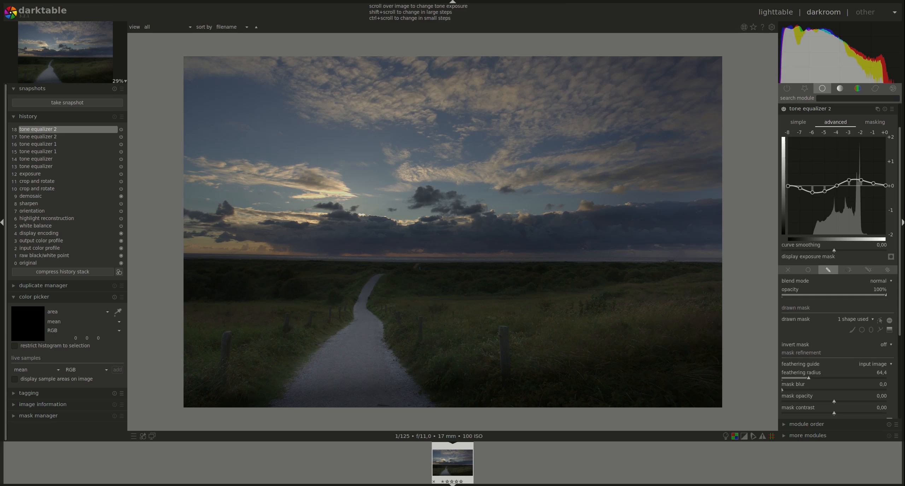
scroll(900, 152, "up", 2)
left_click(785, 143)
left_click(784, 143)
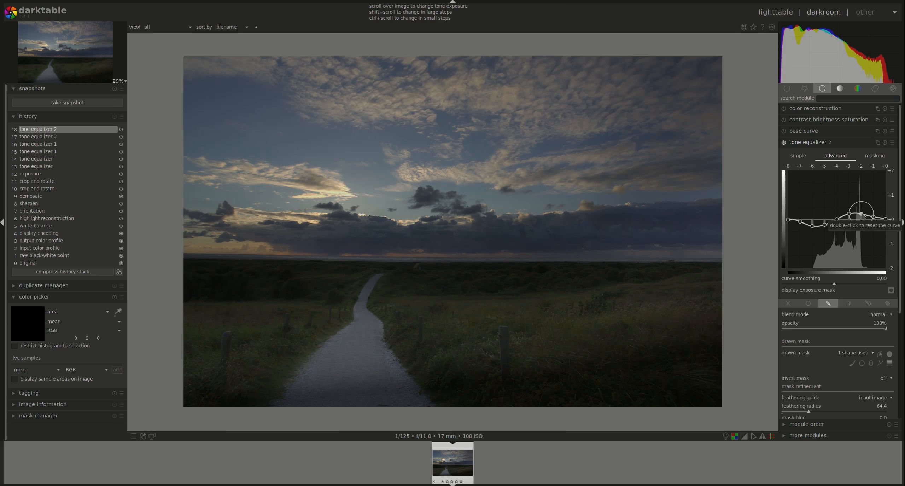
Raise tone equalizer 2's curve to about +0.8 EV at -2 EV, compare the image with it off and on, and collapse the module
scroll(863, 215, "up", 3)
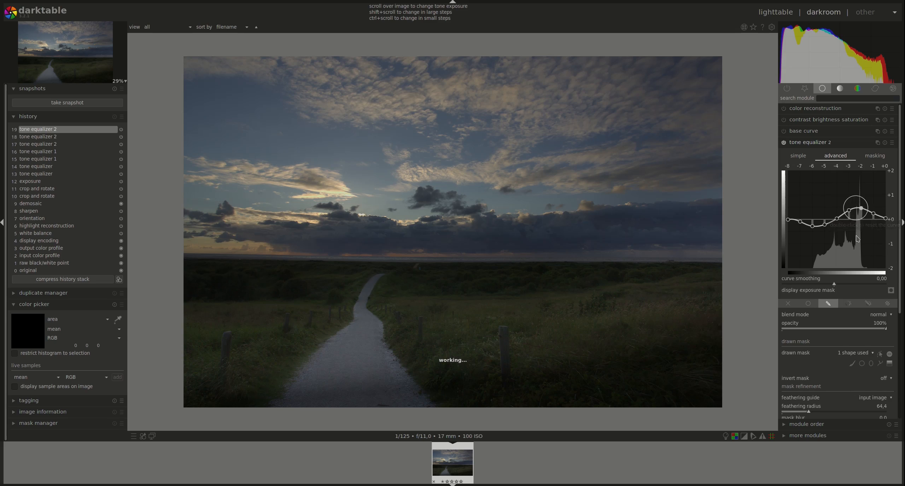
left_click_drag(857, 209, 860, 203)
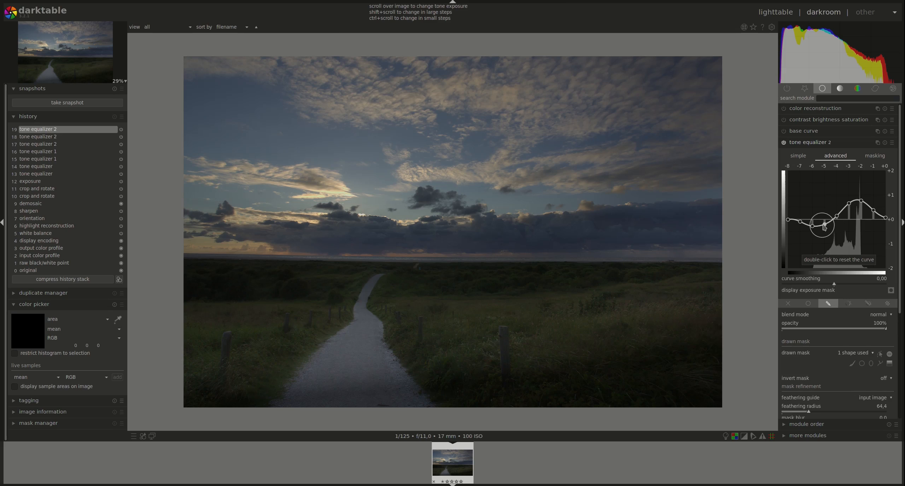
left_click(784, 144)
left_click(784, 143)
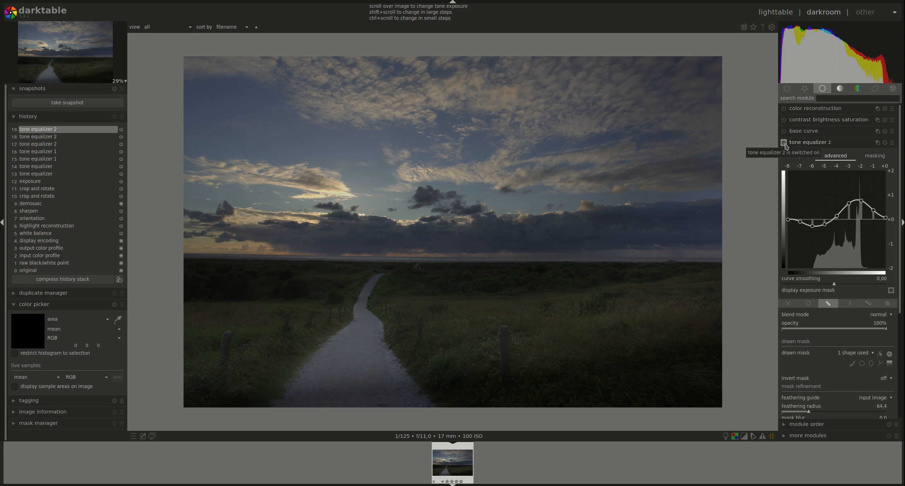
left_click(787, 143)
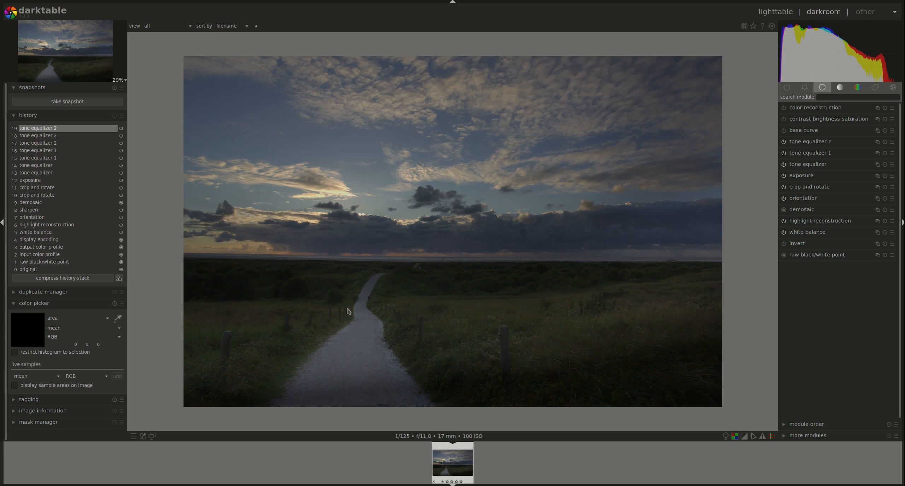
Examine the drawn footpath mask shape in tone equalizer 1, then collapse the module
left_click(815, 156)
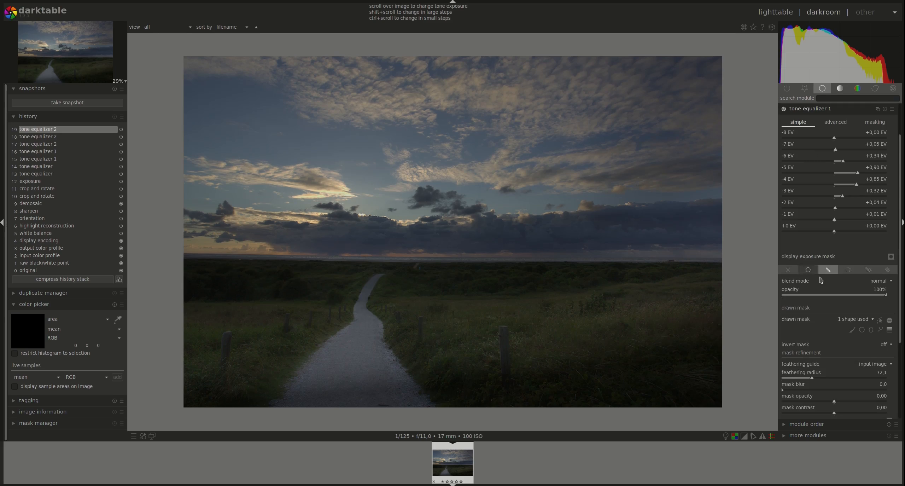
left_click(880, 320)
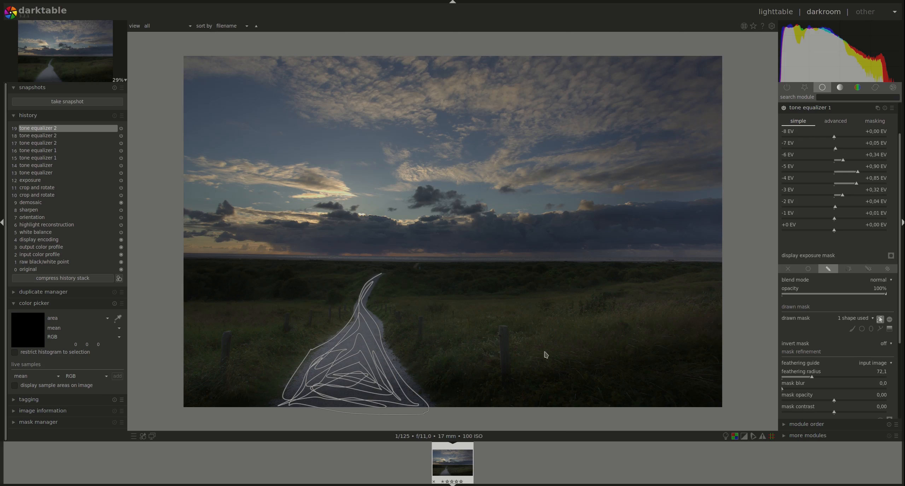
left_click(820, 106)
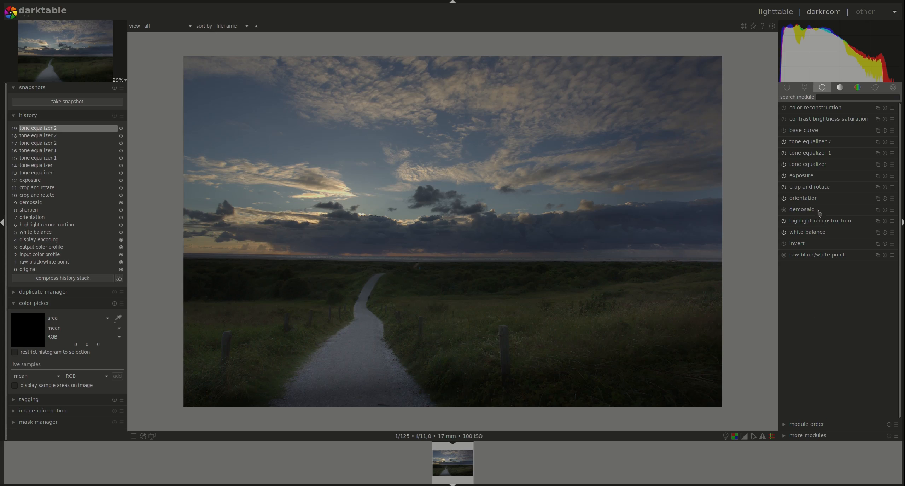
In the contrast brightness saturation module, set the saturation to +0.21 and the brightness to +0.10
left_click(815, 119)
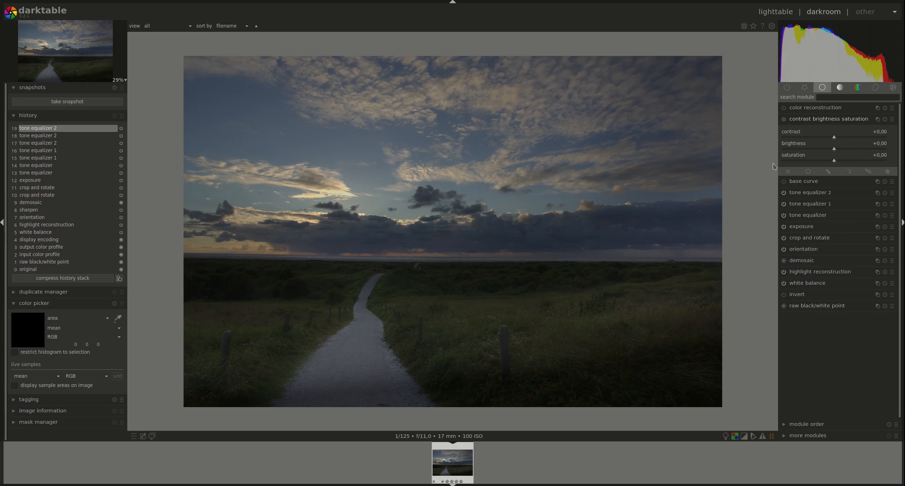
left_click_drag(835, 162, 843, 162)
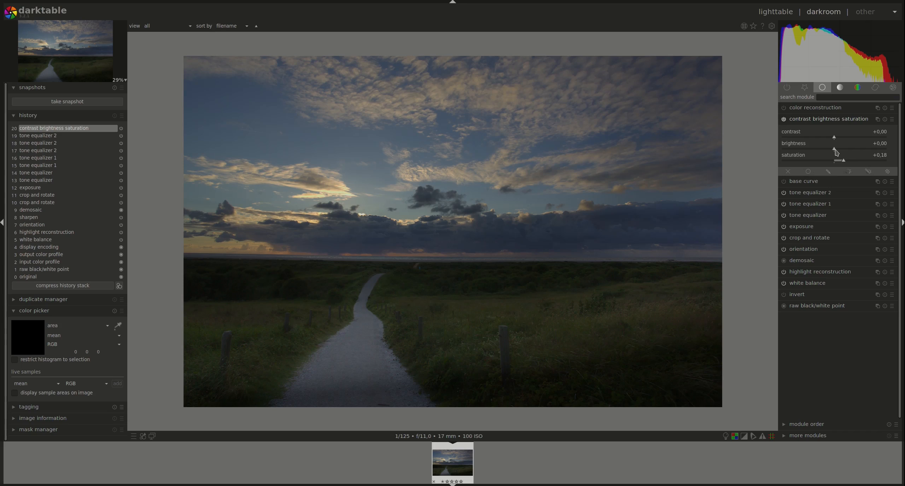
mouse_move(835, 152)
left_mouse_down()
mouse_move(844, 162)
mouse_move(840, 151)
left_mouse_up()
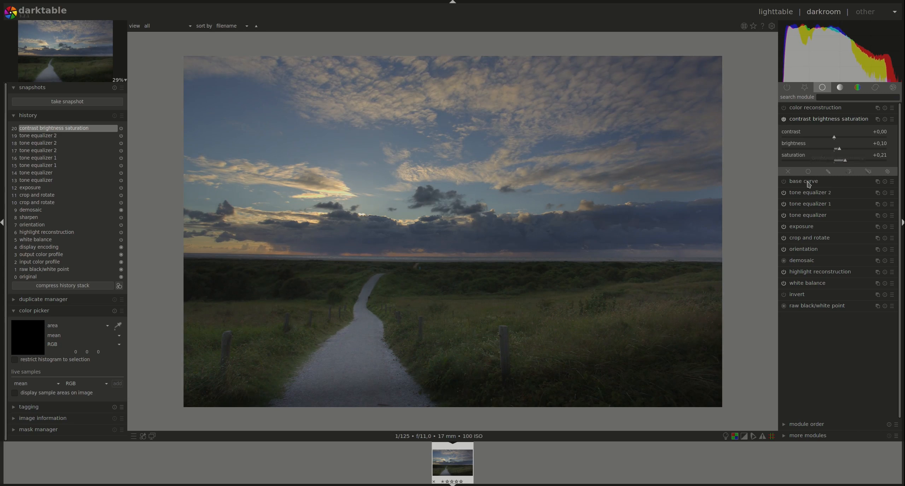
Compare the image with contrast brightness saturation off and on, and set the contrast to +0.09
left_click(784, 120)
left_click(784, 120)
left_click(835, 138)
left_click_drag(836, 140, 839, 140)
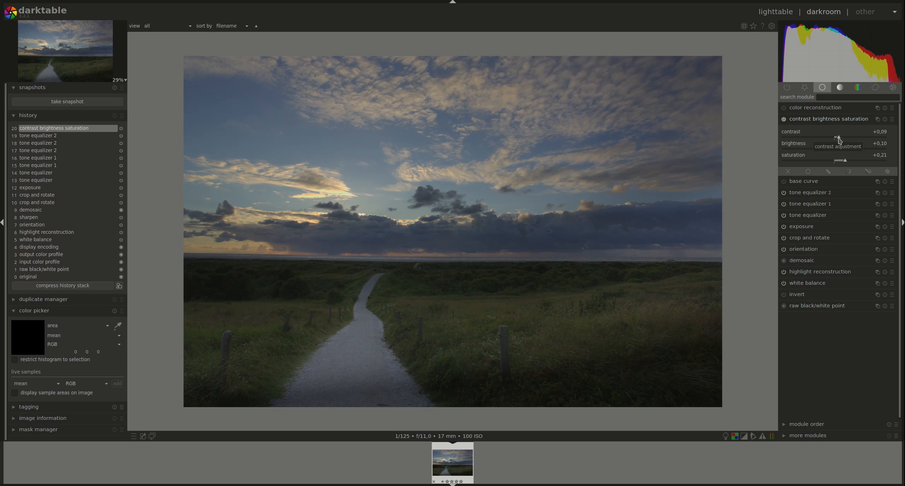
Reset the contrast to +0.00 and compare the image with contrast brightness saturation off and on
double_click(884, 136)
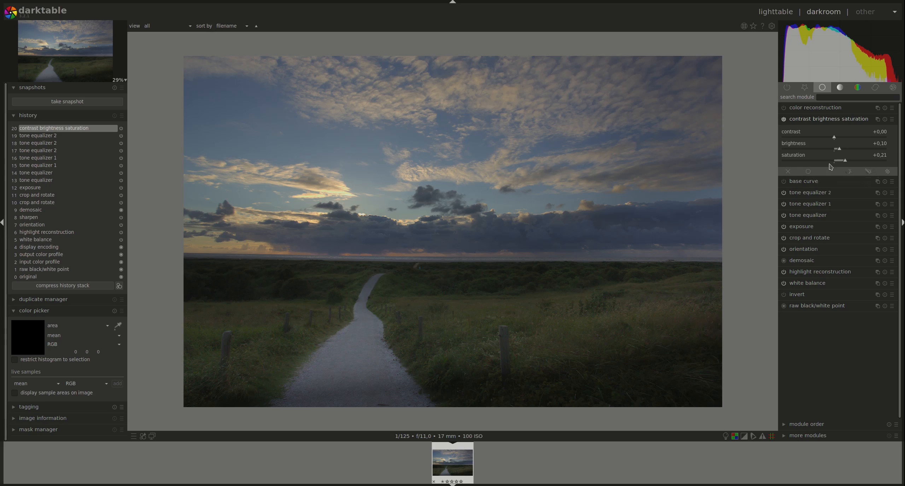
left_click(784, 120)
left_click(784, 120)
scroll(885, 148, "up", 1)
Create a new instance of the contrast brightness saturation module and enable a drawn mask for it
left_click(879, 120)
left_click(863, 125)
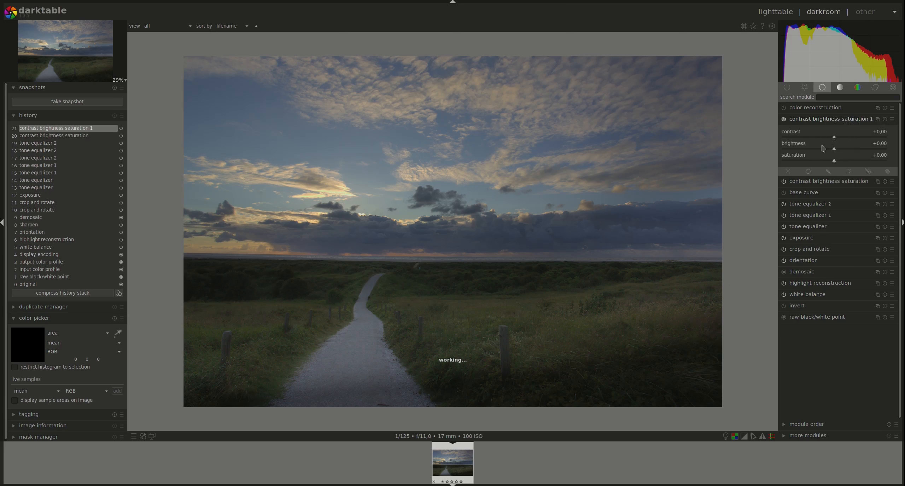
left_click(828, 171)
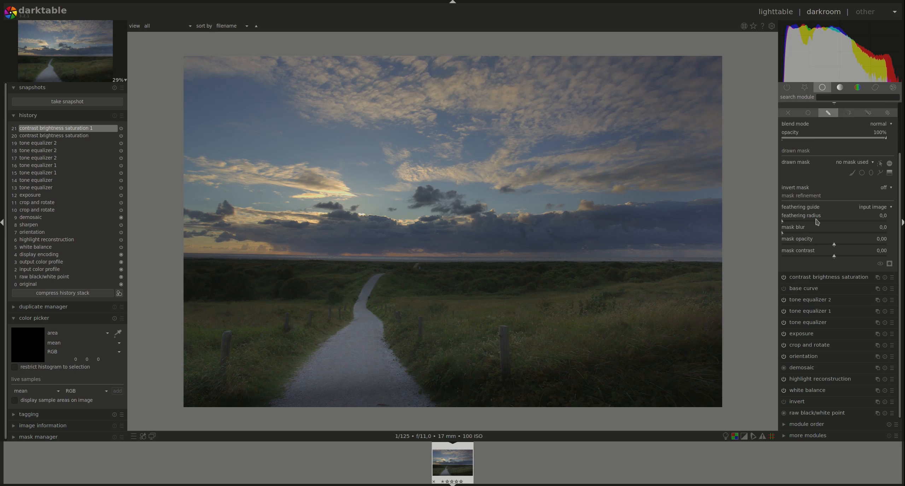
scroll(902, 184, "up", 3)
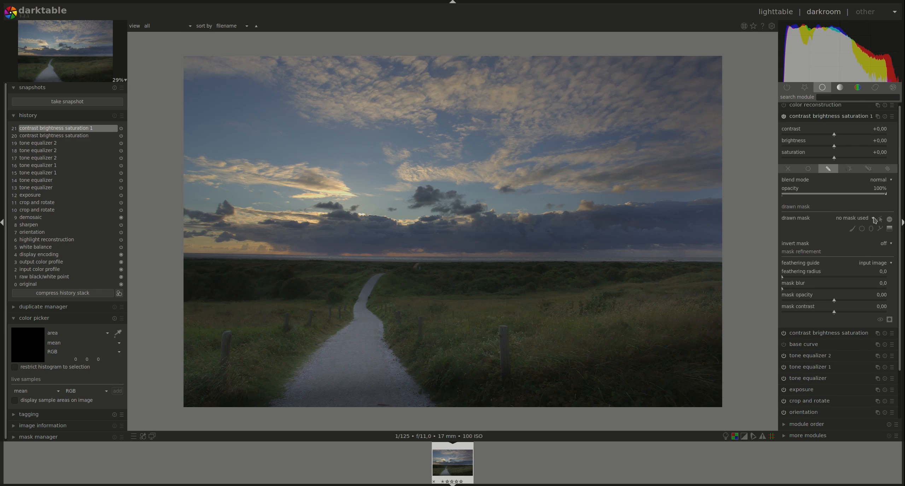
Add the existing shape ellipse #1 over the horizon as the drawn mask of contrast brightness saturation 1
left_click(873, 219)
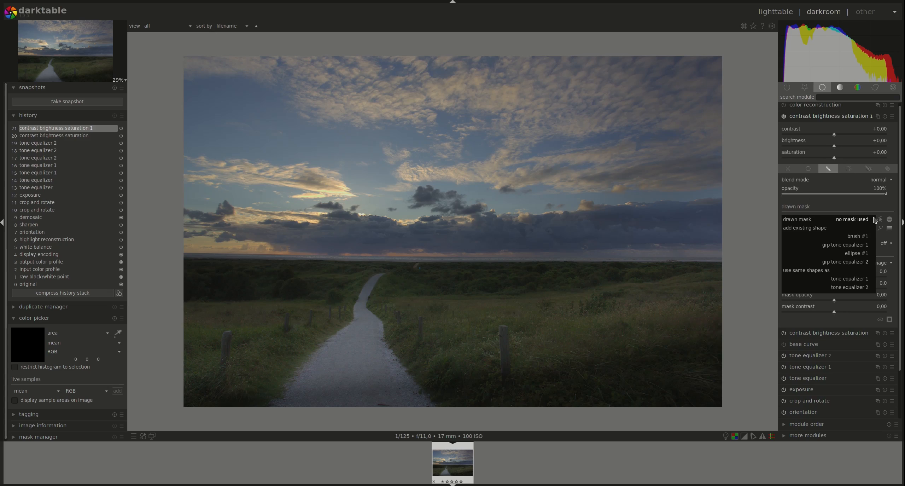
left_click(852, 253)
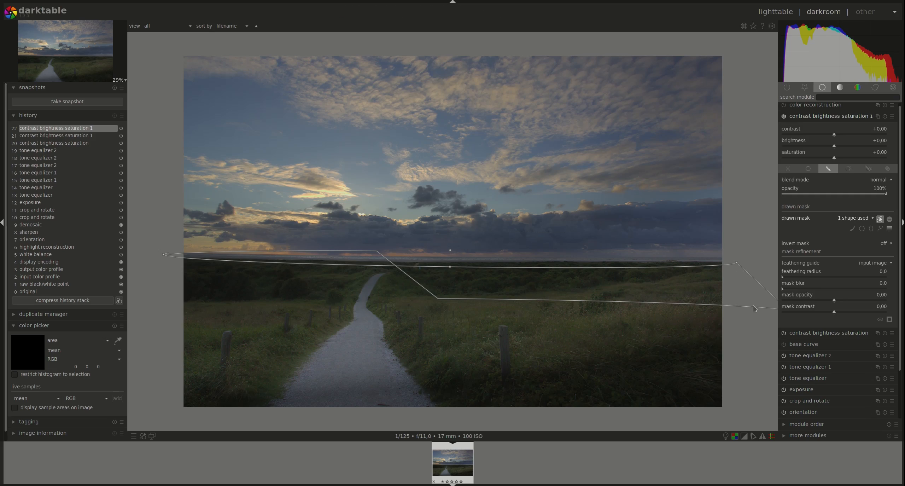
right_click(735, 261)
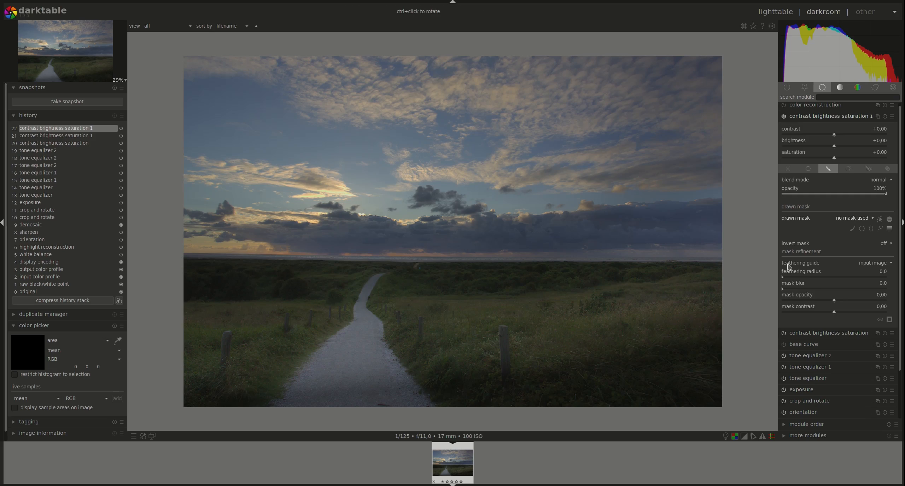
left_click(859, 219)
left_click(858, 258)
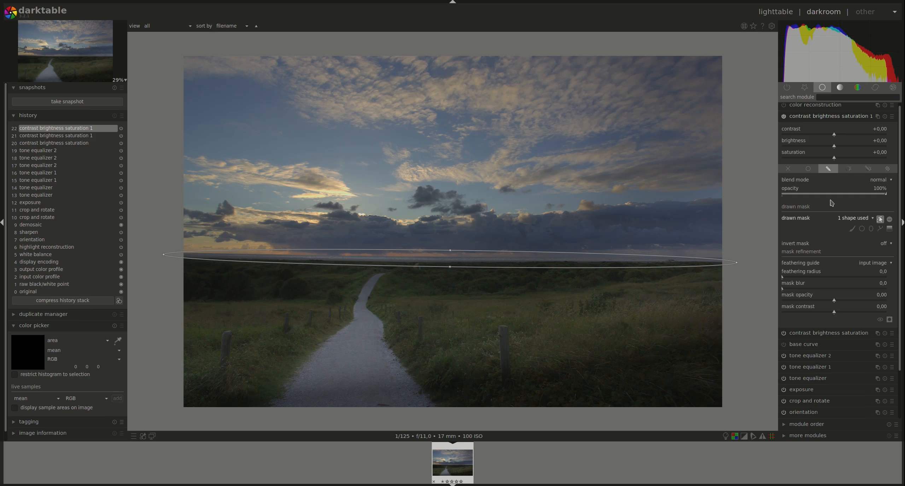
Set the saturation of contrast brightness saturation 1 to +0.20 within the horizon mask
scroll(900, 205, "up", 2)
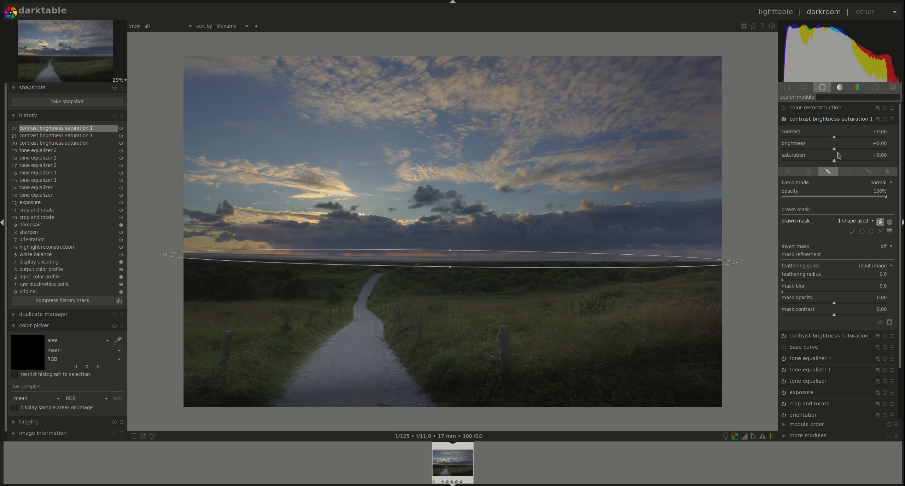
scroll(845, 162, "up", 1)
scroll(848, 163, "up", 4)
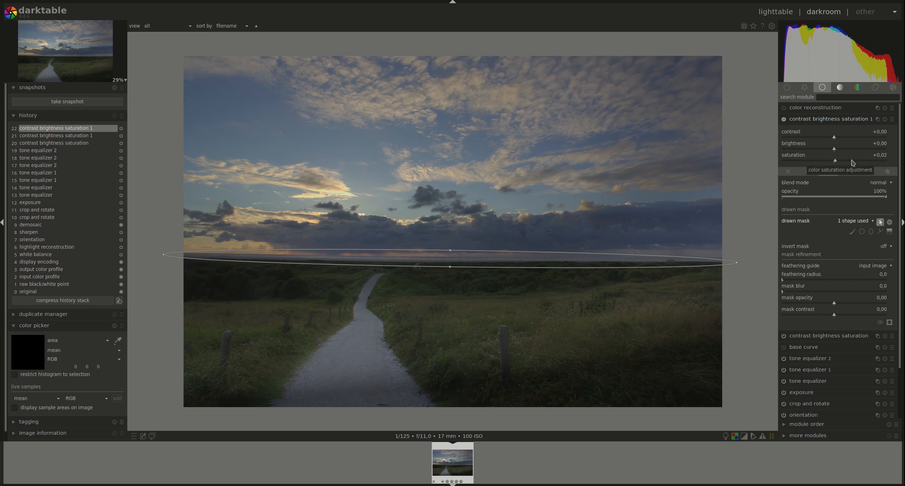
scroll(853, 162, "up", 3)
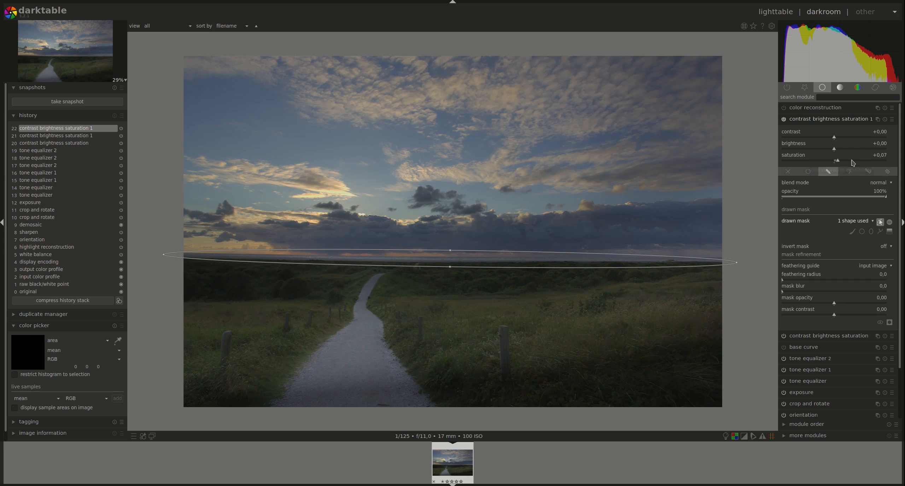
scroll(852, 162, "up", 2)
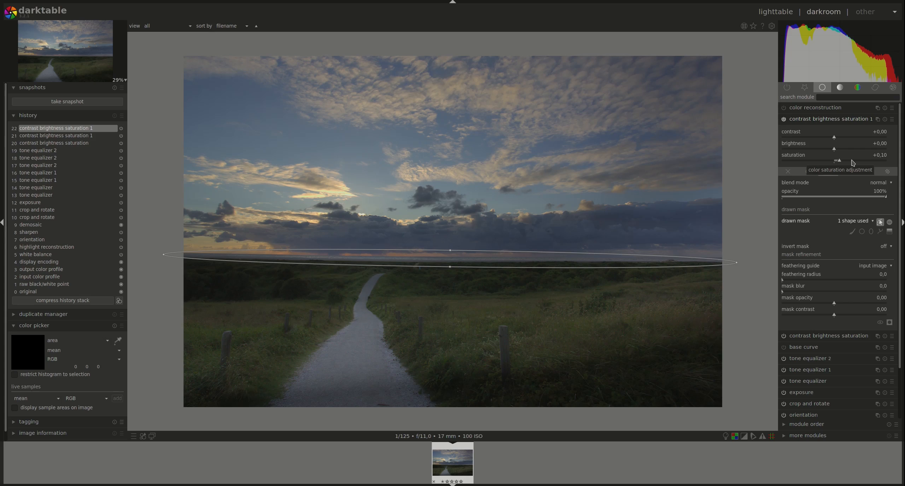
scroll(852, 163, "up", 2)
scroll(852, 162, "up", 3)
scroll(852, 163, "up", 3)
scroll(852, 162, "up", 1)
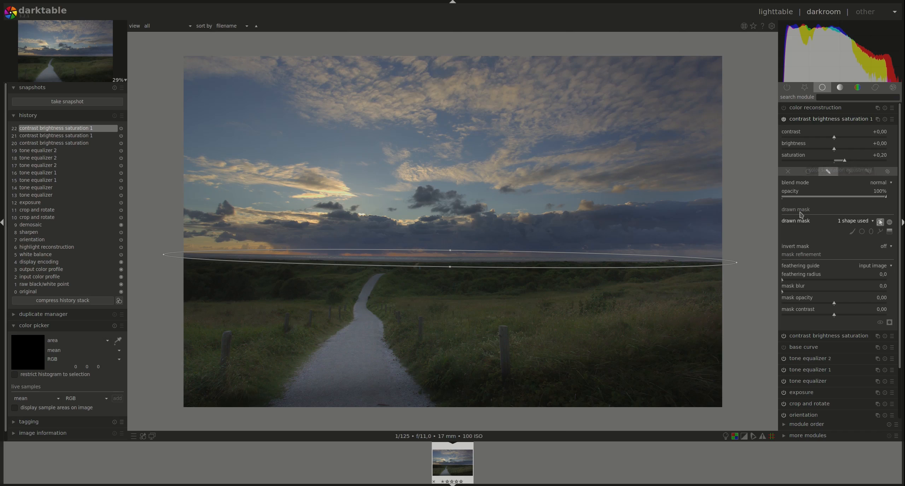
Hide the horizon mask's outline, slightly increase its feathering radius, and collapse contrast brightness saturation 1
left_click(879, 221)
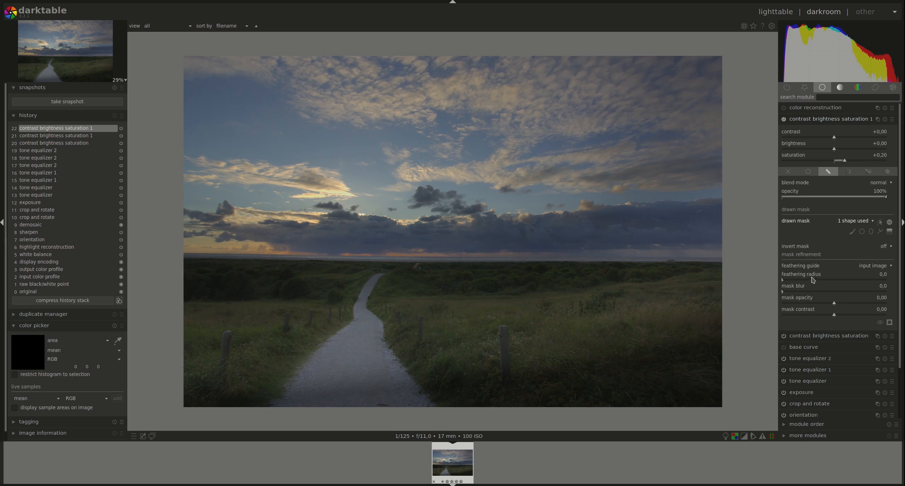
scroll(812, 279, "up", 5)
left_click_drag(782, 280, 797, 281)
left_click(855, 119)
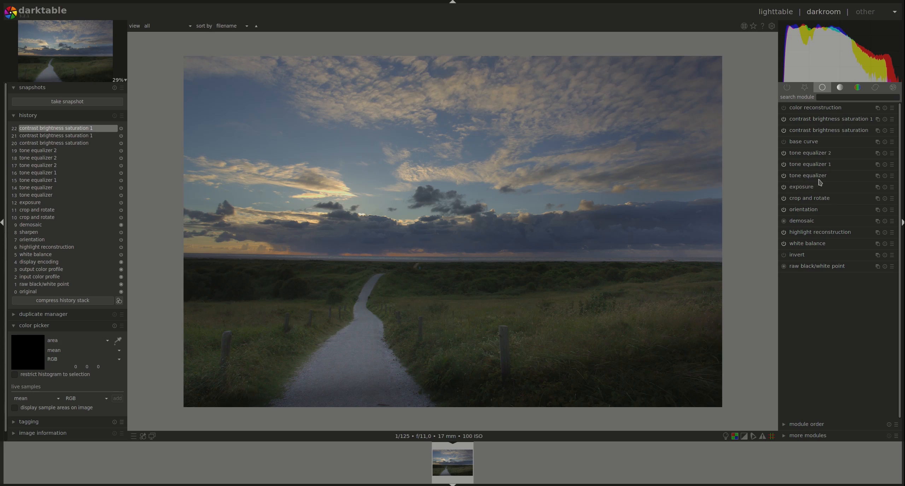
Duplicate the original tone equalizer instance and reset the duplicate's exposure curve to flat
left_click(878, 176)
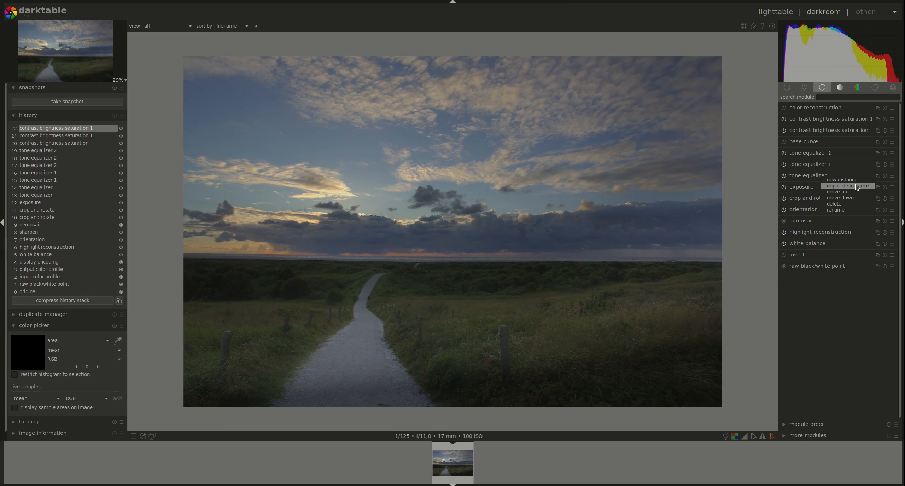
left_click(857, 187)
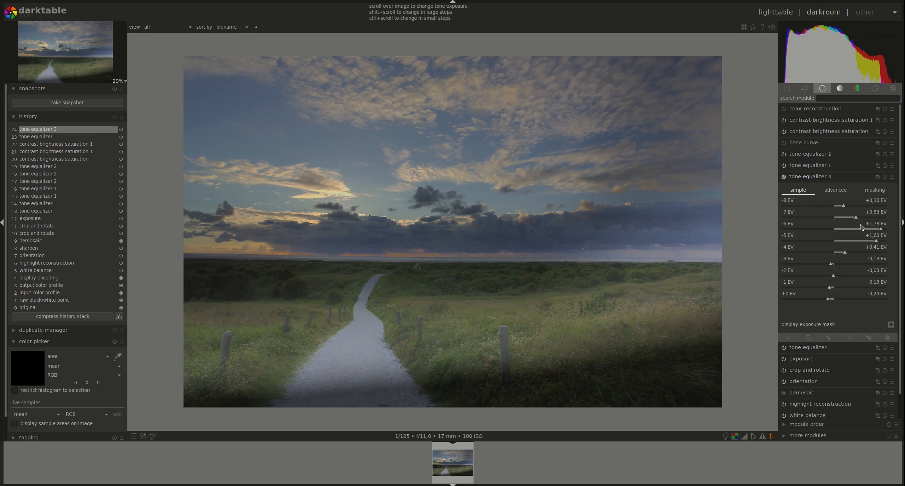
left_click(835, 190)
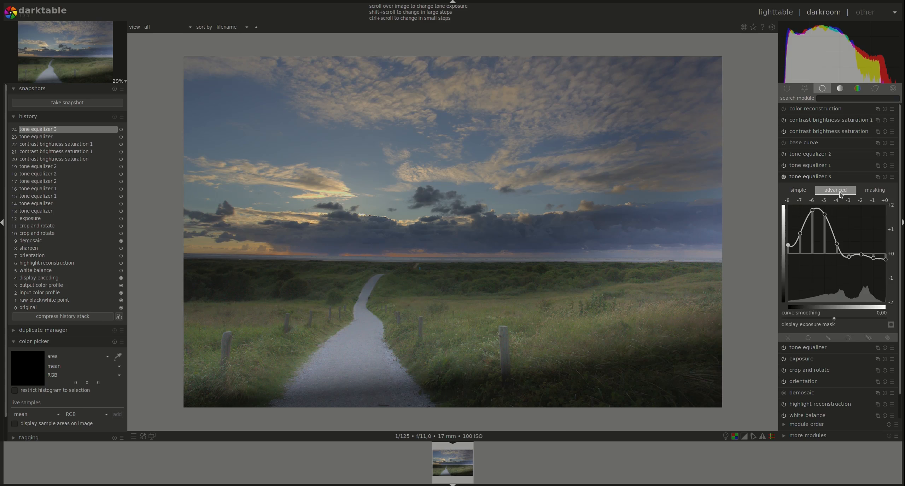
double_click(846, 256)
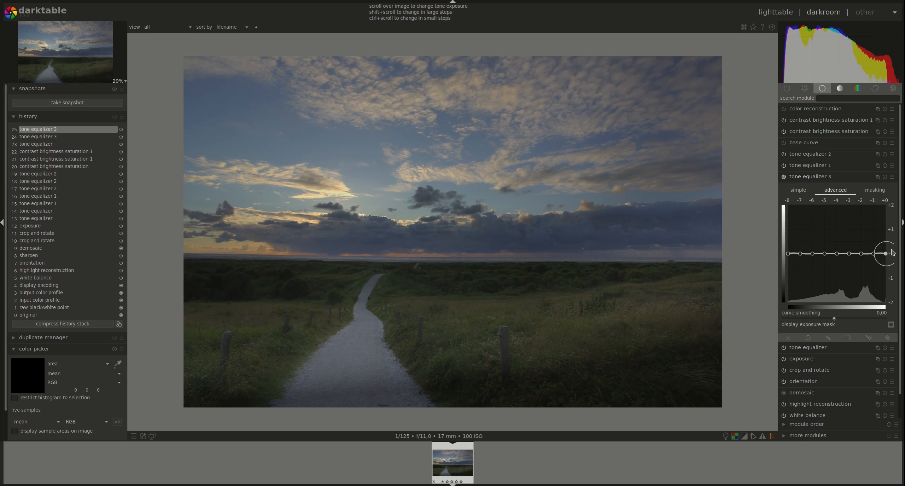
left_click(875, 190)
left_click(835, 190)
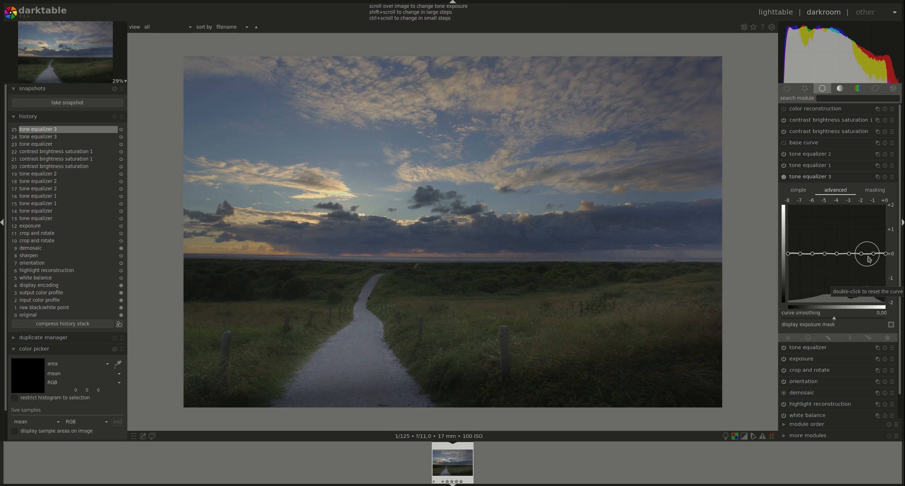
Raise tone equalizer 3's curve to about +0.2 EV at -2 and -1 EV and lower it to about -0.2 EV at -6 EV
scroll(868, 258, "up", 4)
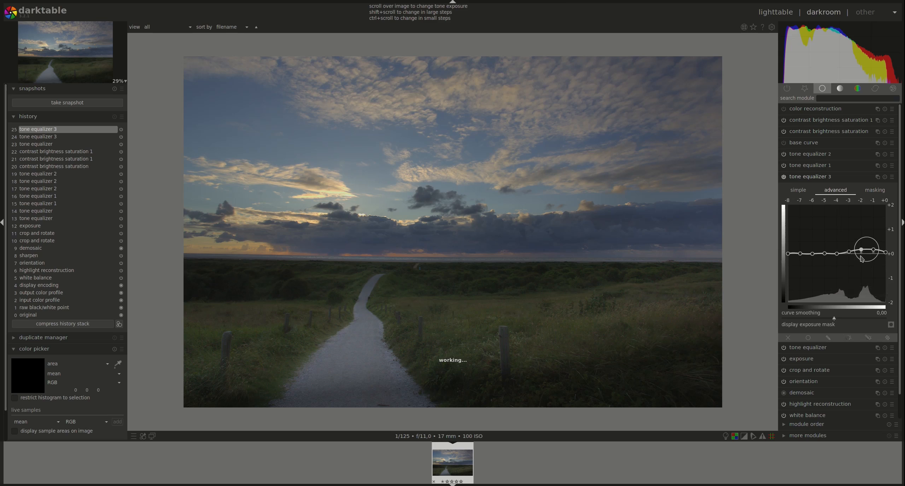
left_click_drag(815, 259, 825, 263)
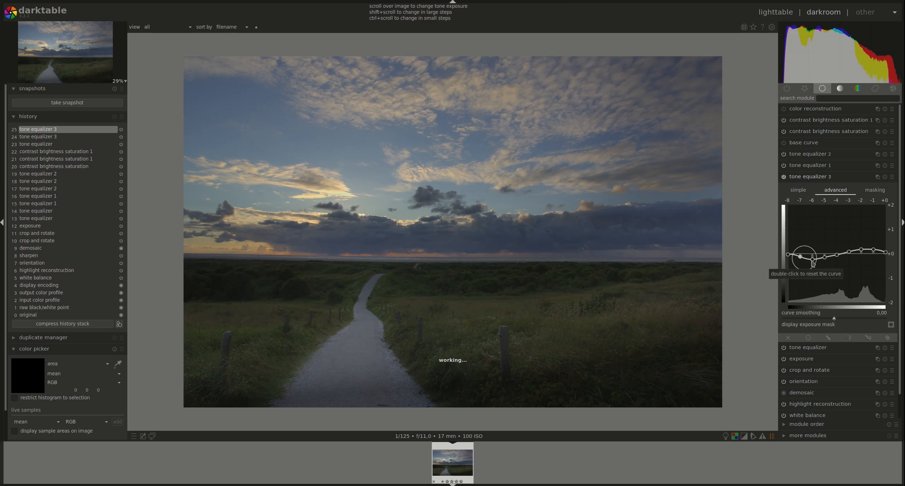
left_click_drag(871, 248, 871, 246)
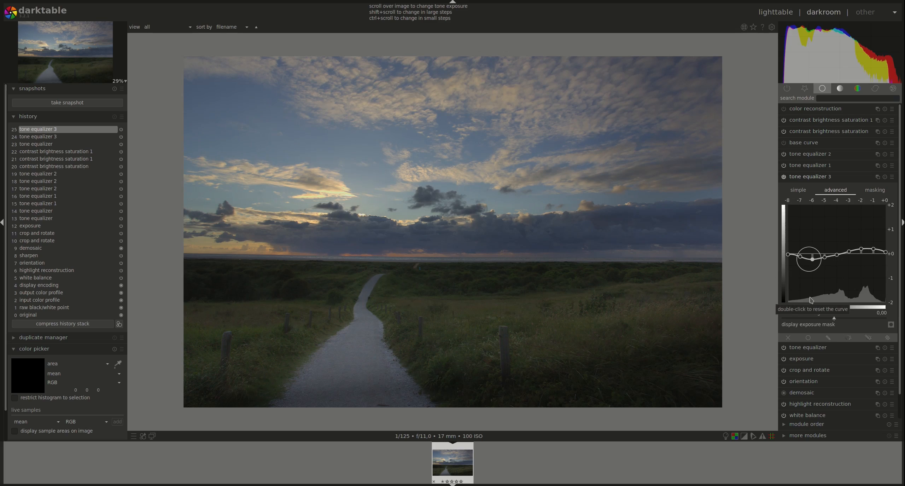
Compare the image with tone equalizer 3 off and on, lift its curve slightly around -6 EV, and collapse the module
left_click(783, 176)
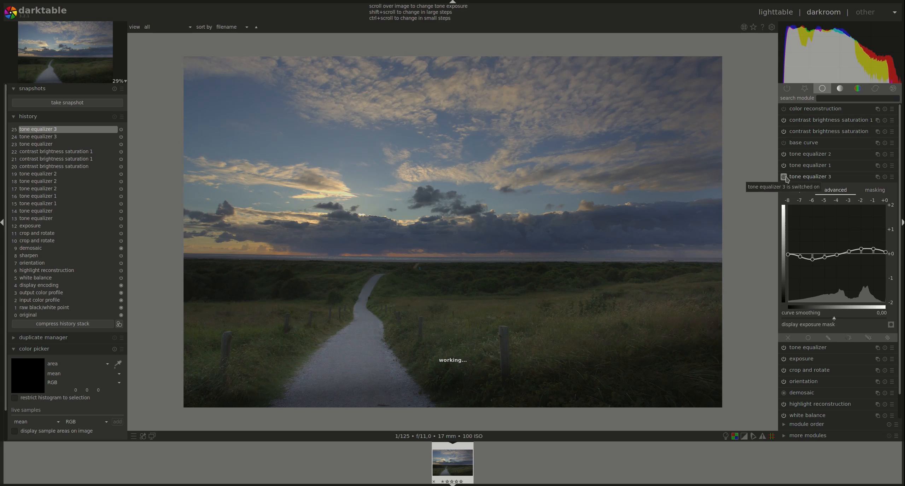
left_click(784, 177)
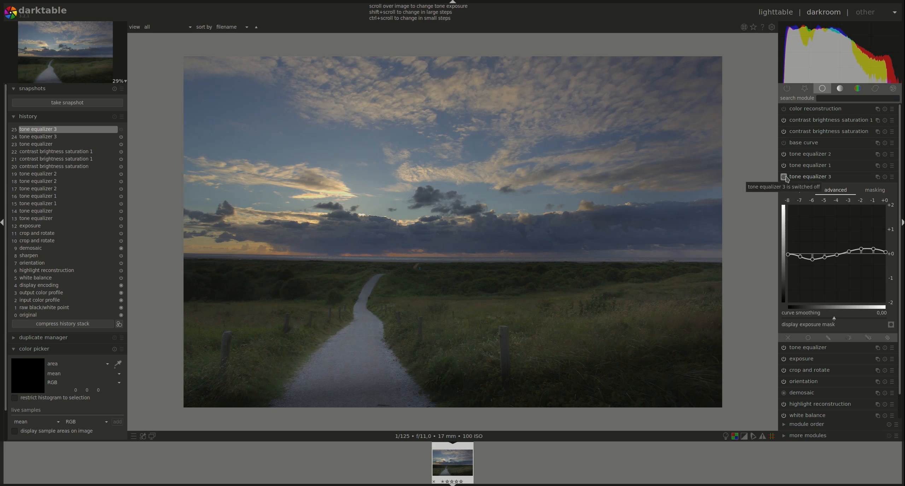
left_click(784, 176)
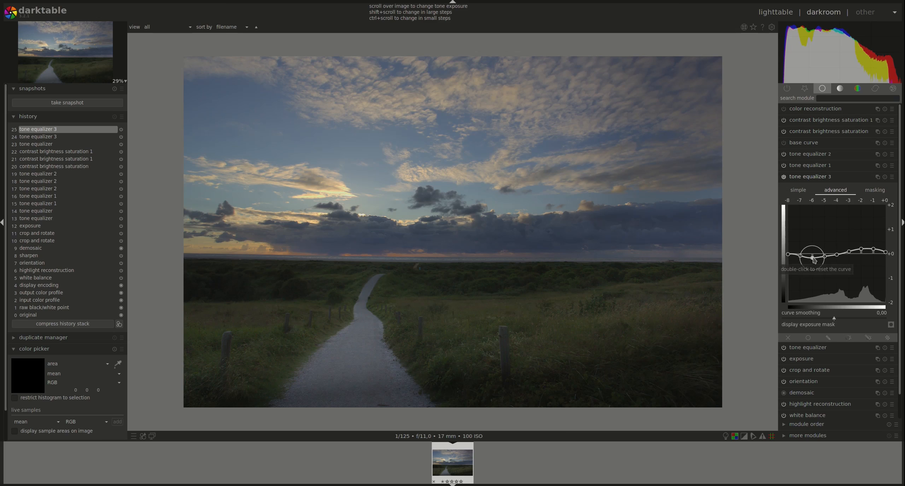
left_click_drag(813, 257, 813, 257)
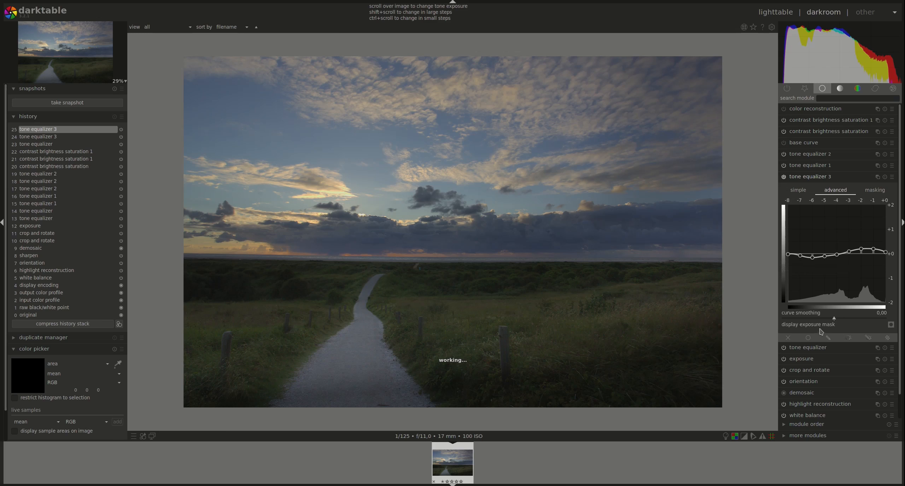
left_click(811, 177)
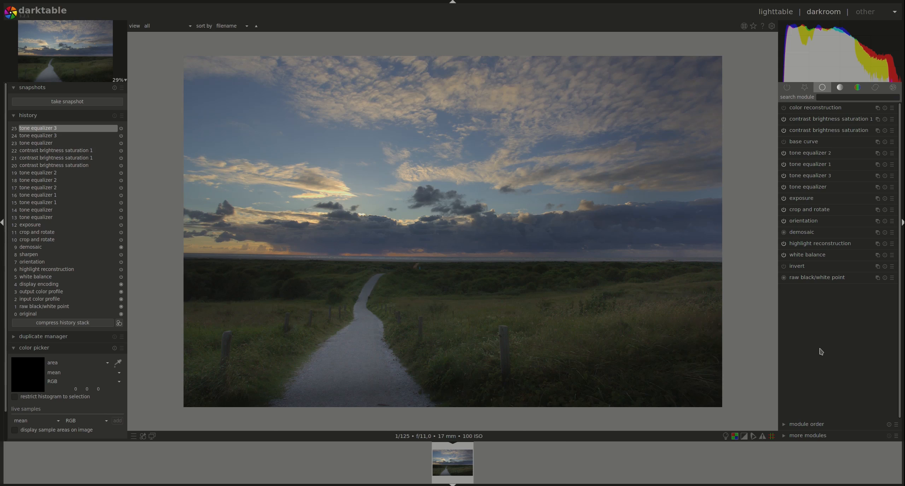
Set the highlight reconstruction method to reconstruct in LCh
left_click(821, 245)
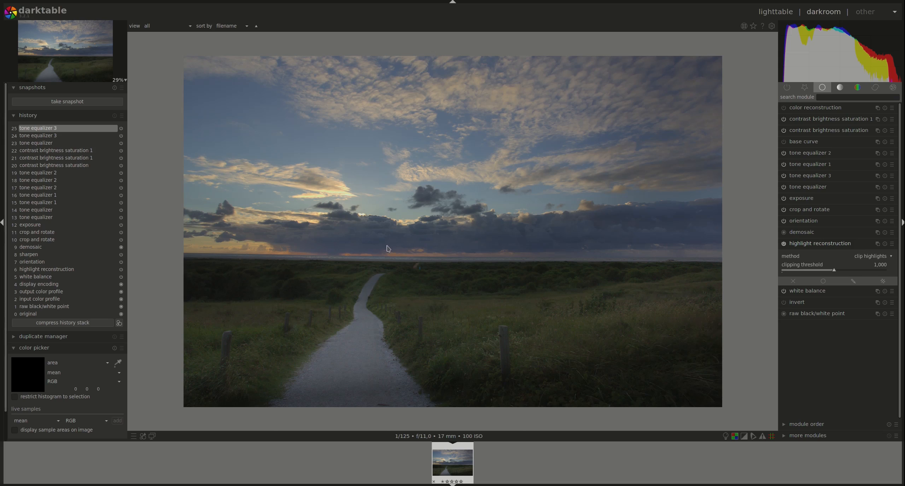
left_click(872, 258)
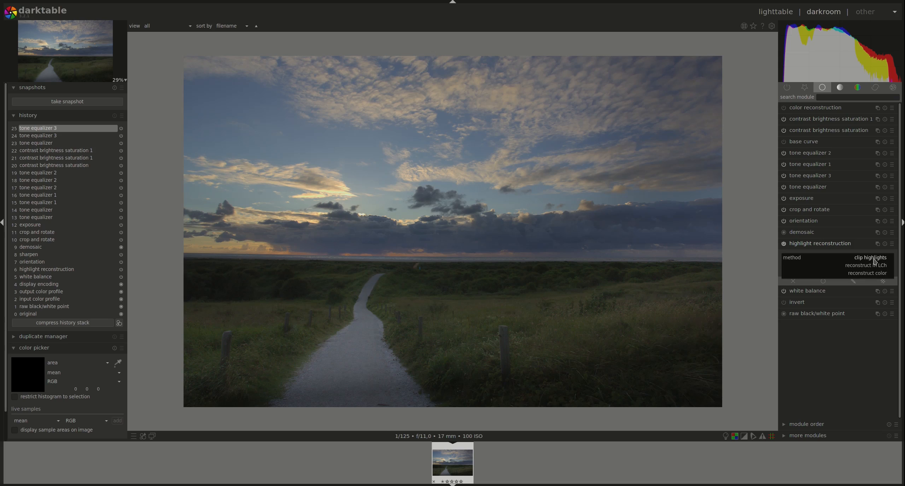
left_click(875, 266)
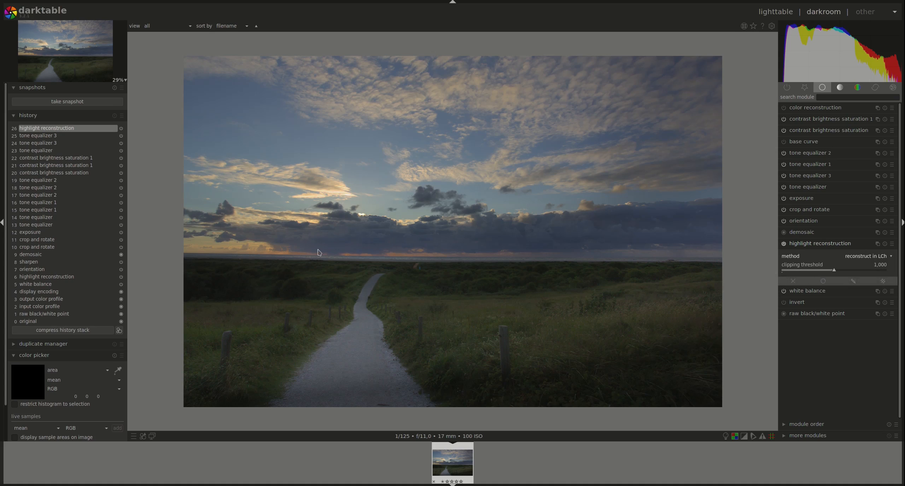
Inspect the sky and horizon up close and compress the history stack
scroll(319, 252, "up", 3)
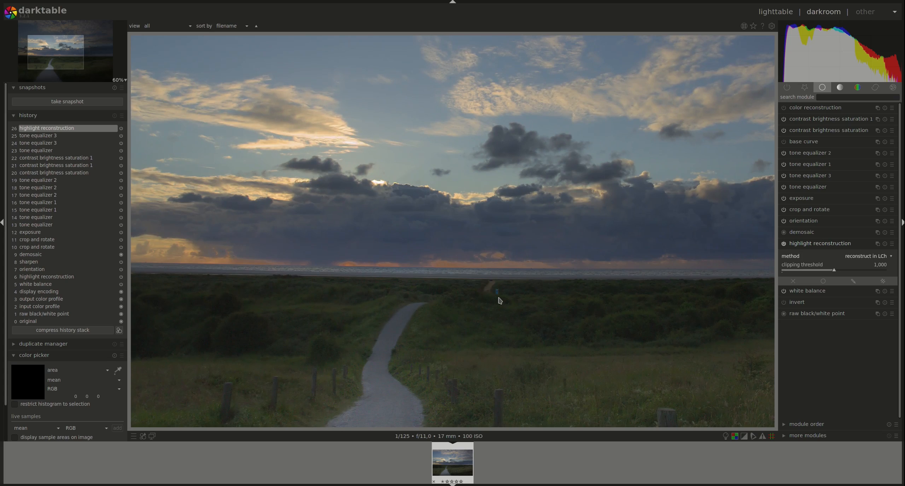
scroll(500, 300, "down", 1)
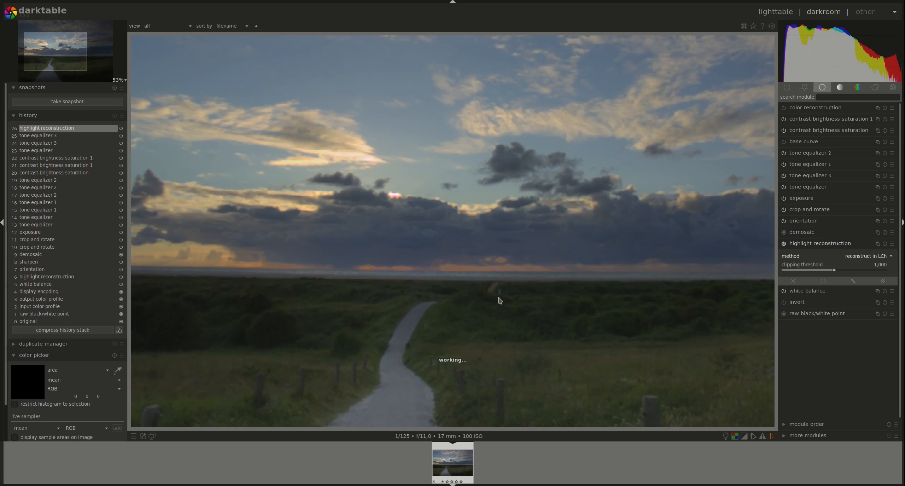
scroll(500, 300, "down", 2)
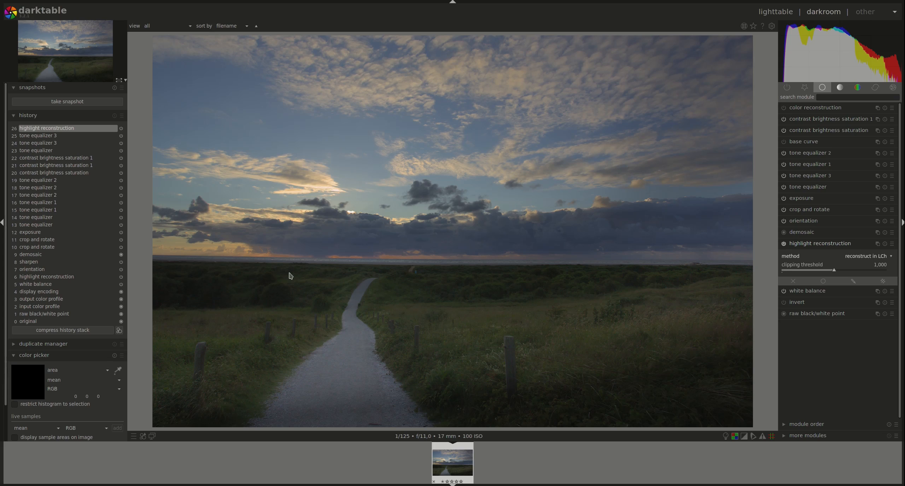
left_click(91, 331)
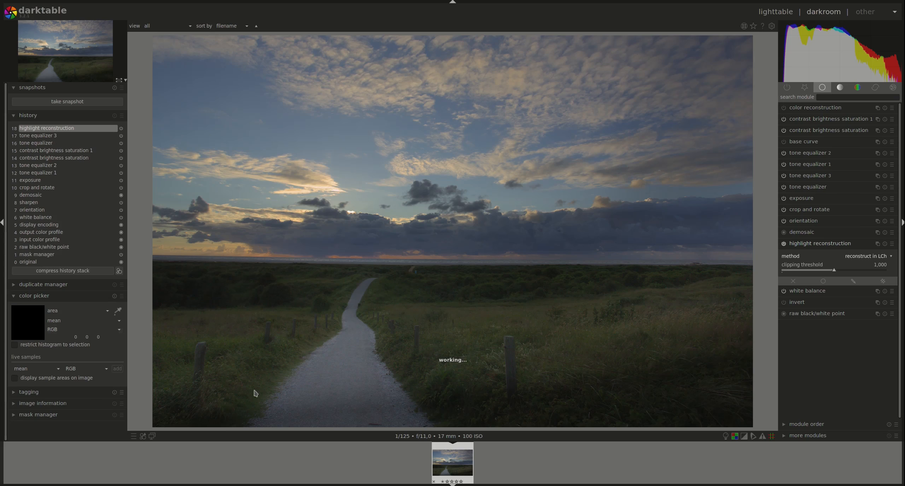